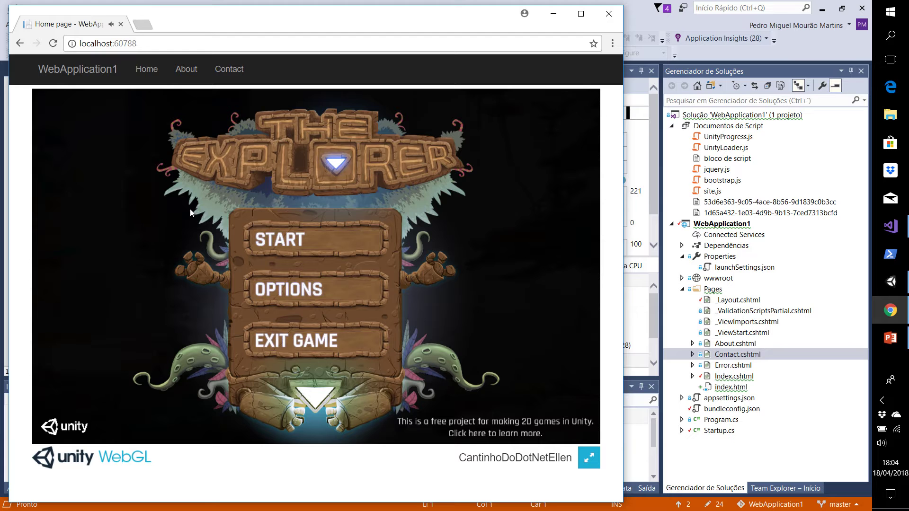
Step: Start the game from its menu and run right, then left with jumps through the opening
click(270, 232)
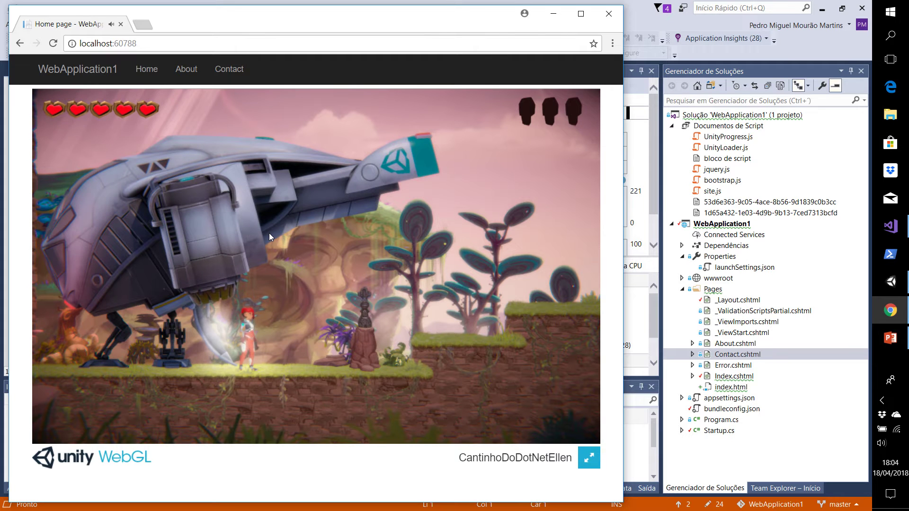
key(d)
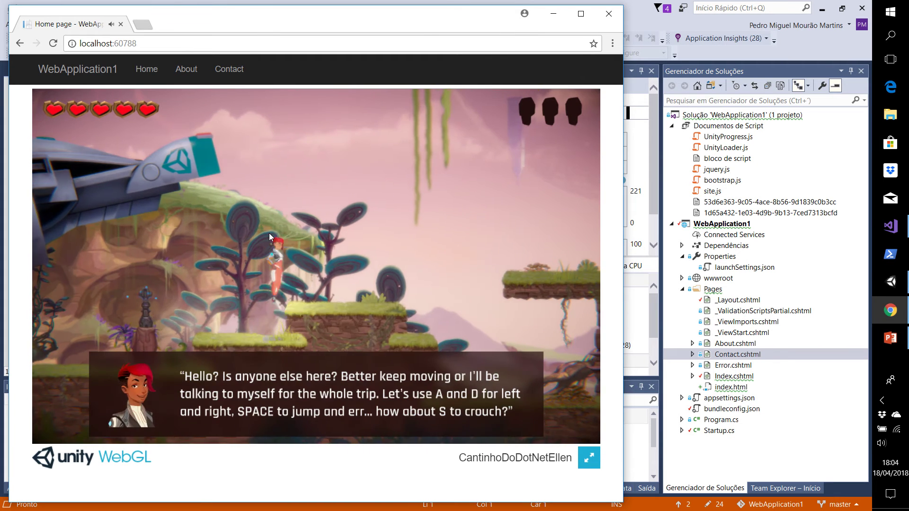
key(d)
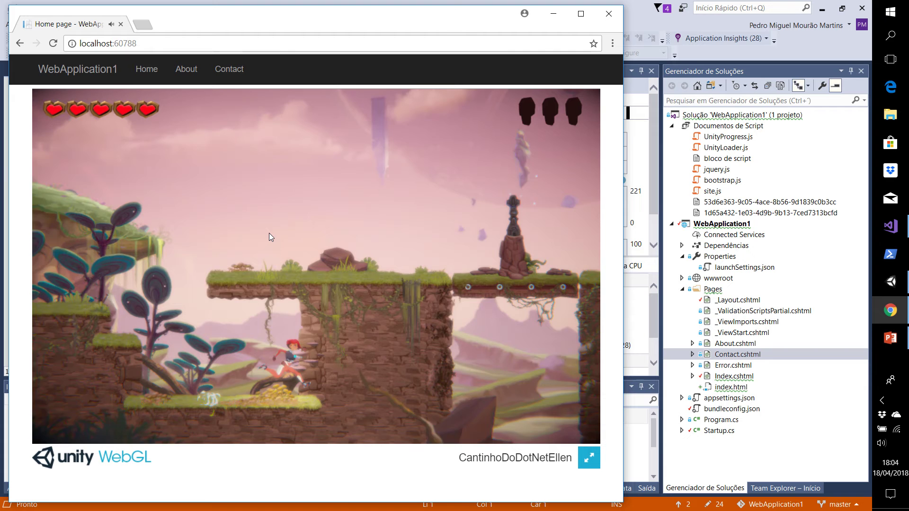
key(d)
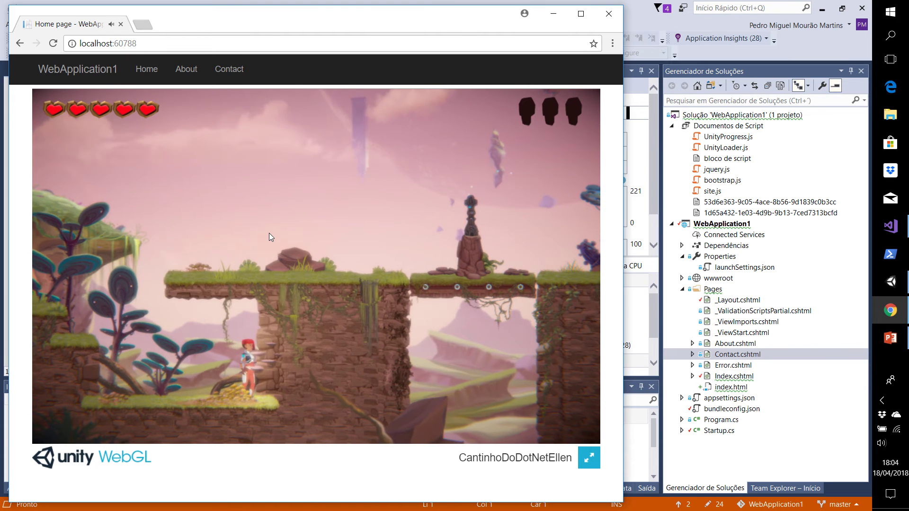
key(a)
key(space)
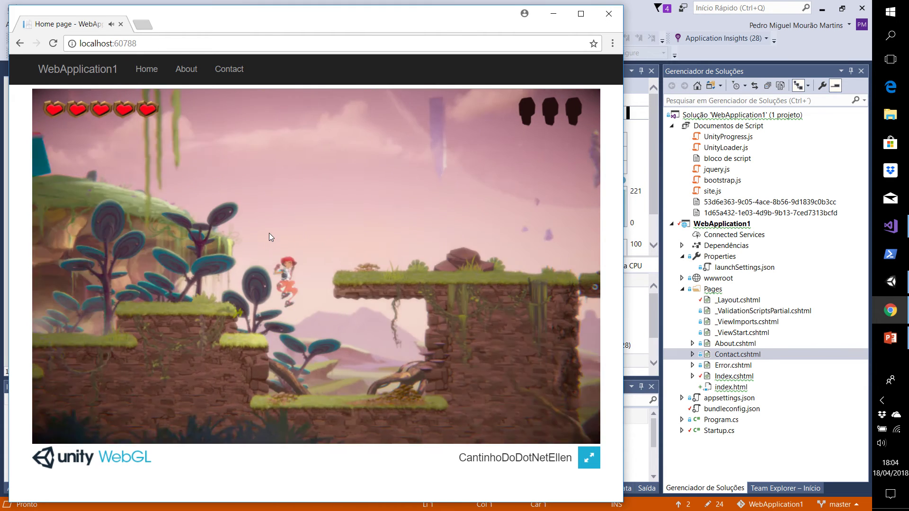
key(a)
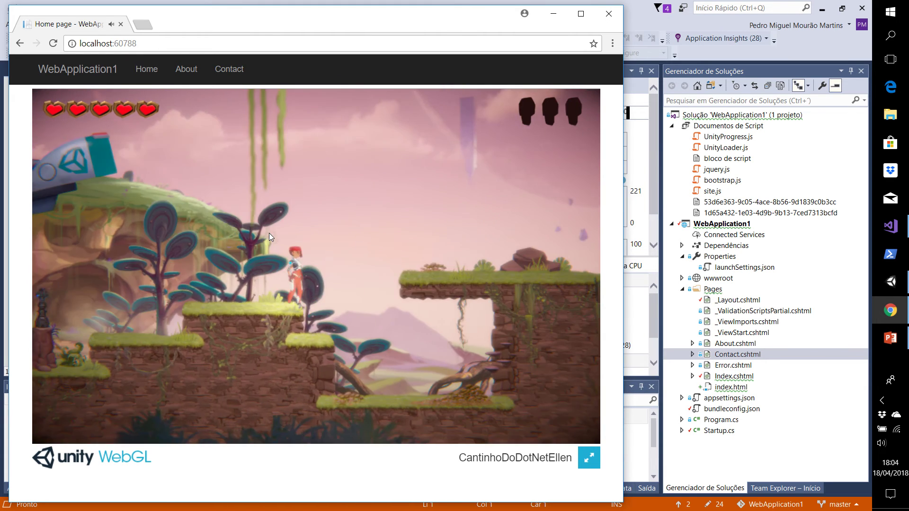
Step: Run right to the glowing pillar, stand up and jump past it
key(d)
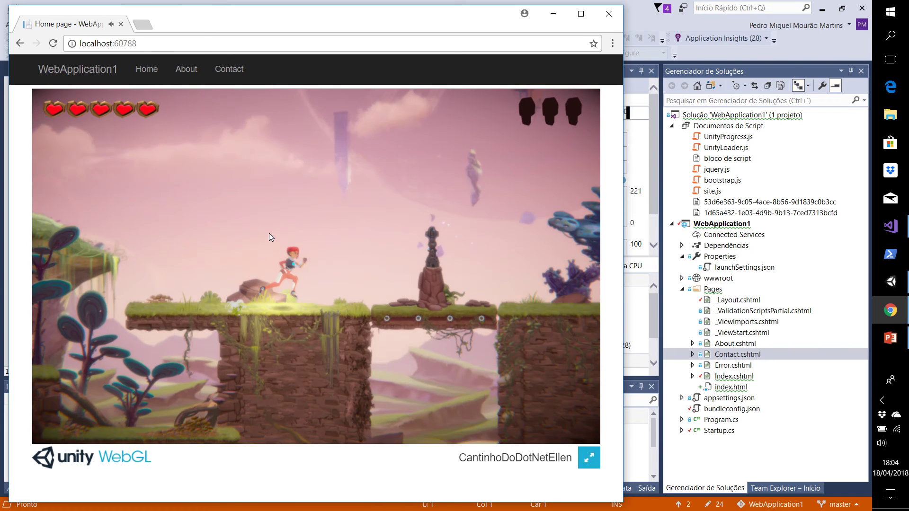
key(d)
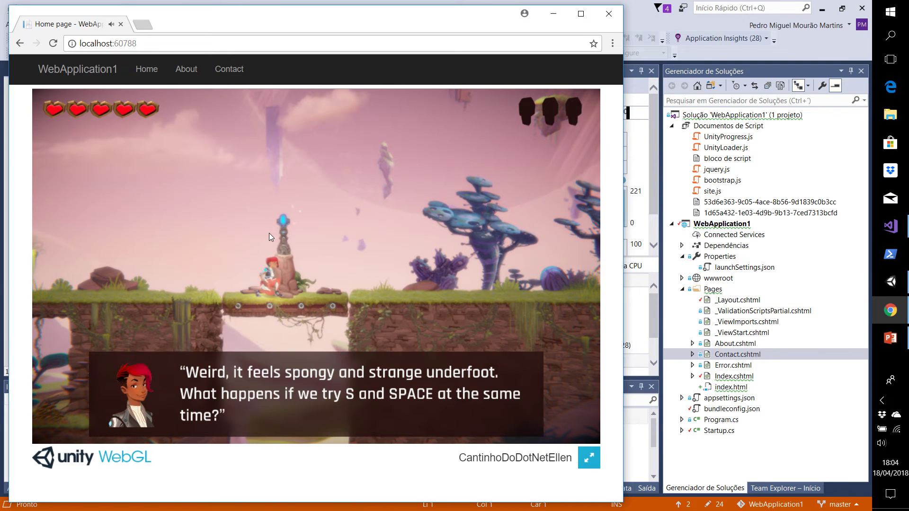
key(s)
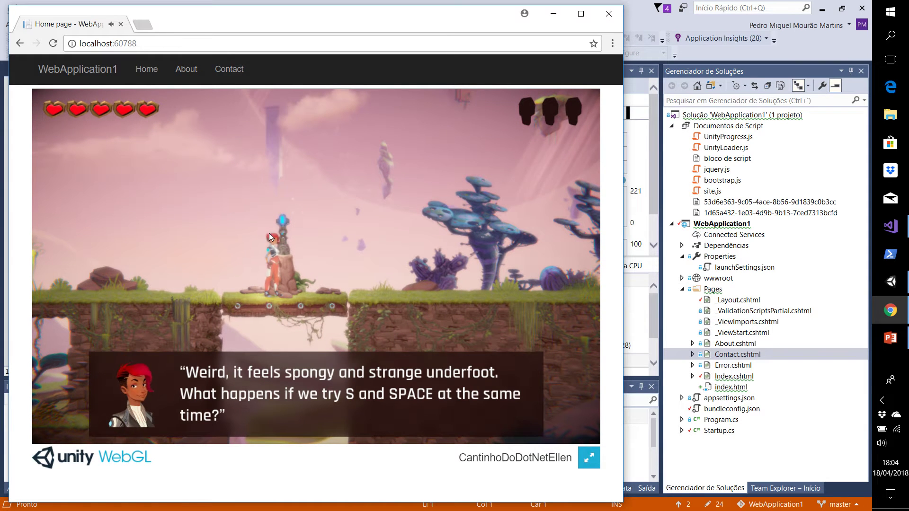
key(d)
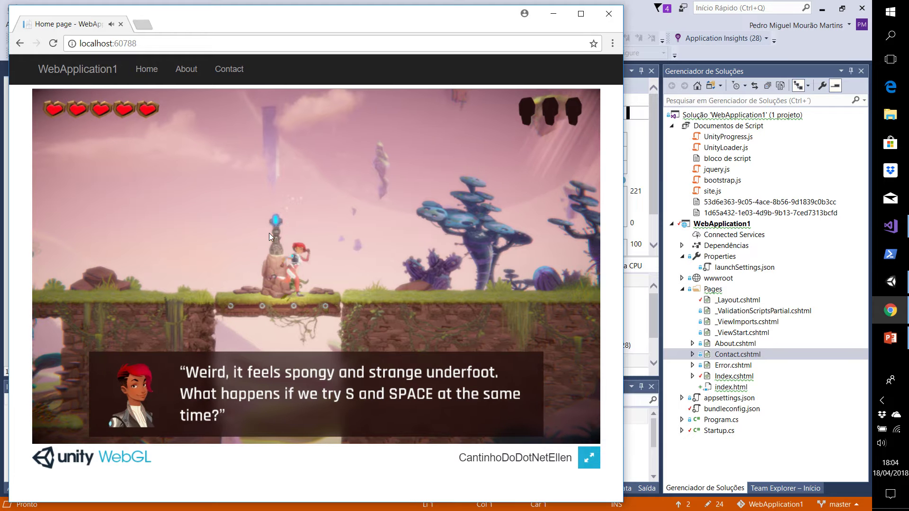
key(space)
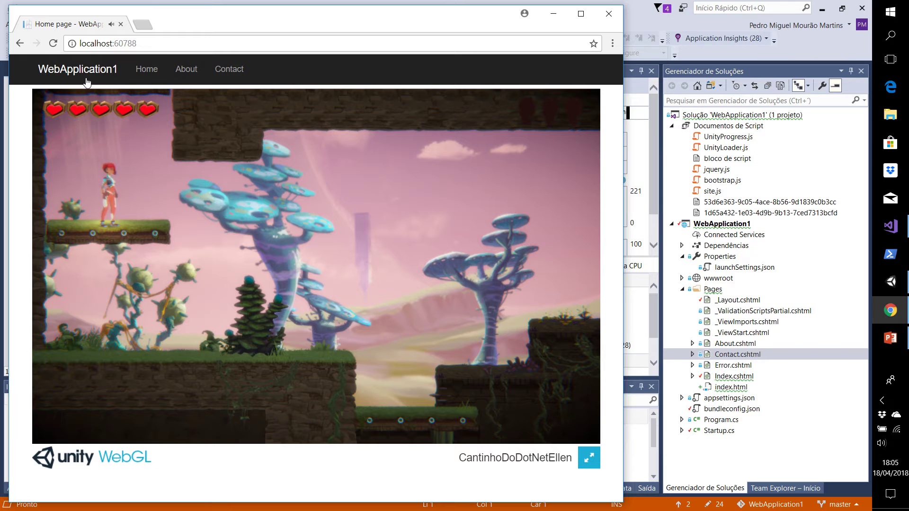
Step: Reload the home page, visit About, return Home, then close the Chrome window
click(91, 81)
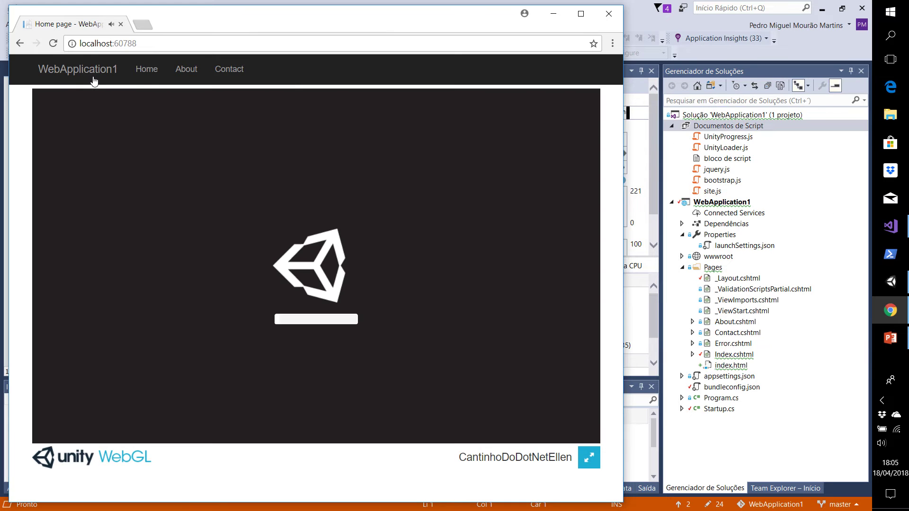
click(151, 75)
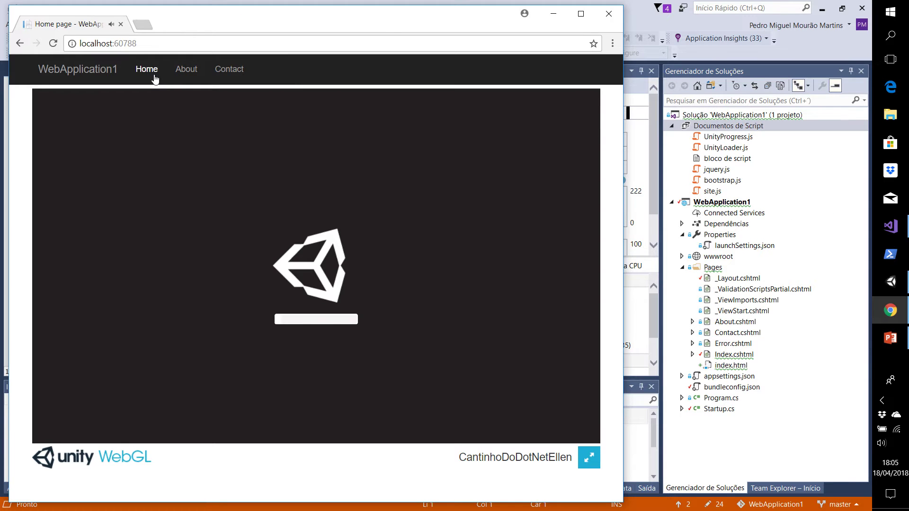
click(182, 72)
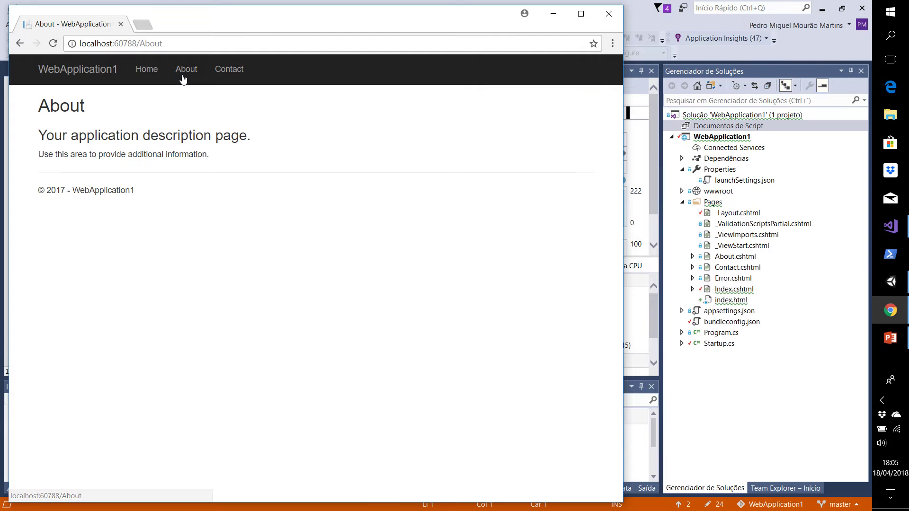
click(146, 69)
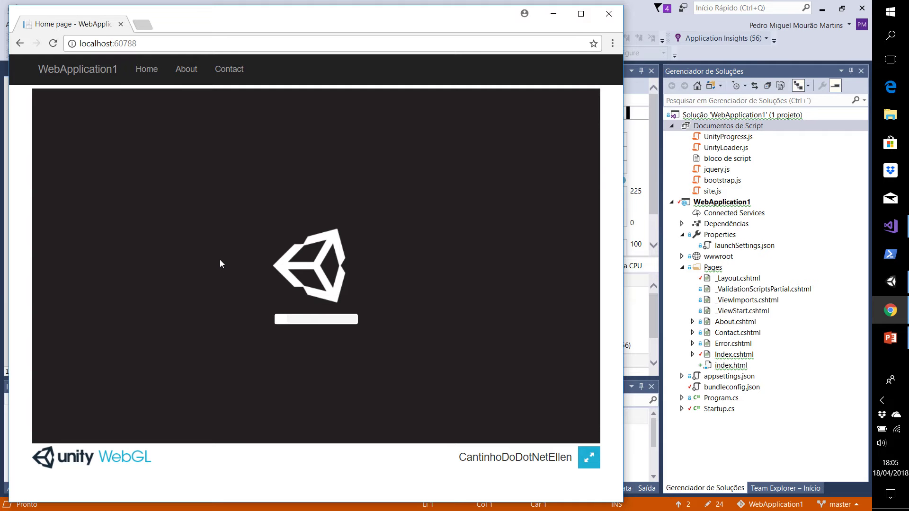
click(609, 14)
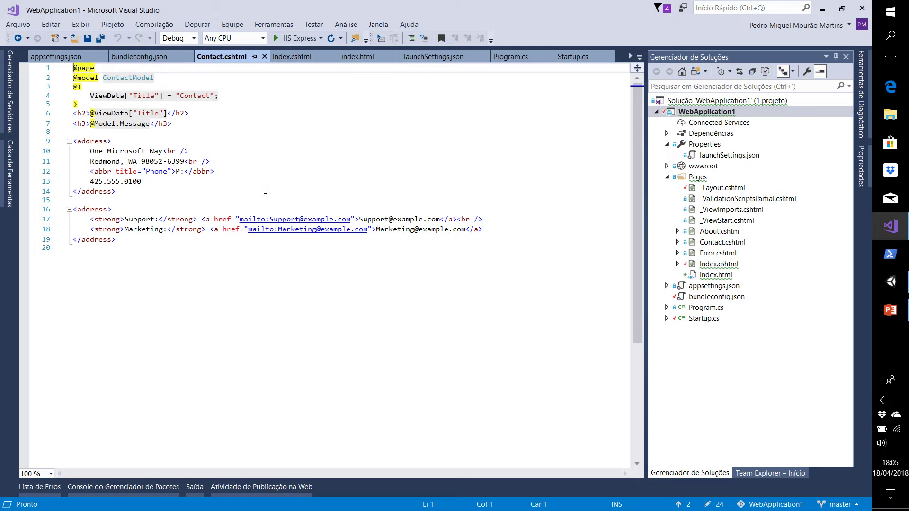
click(25, 29)
mouse_move(30, 38)
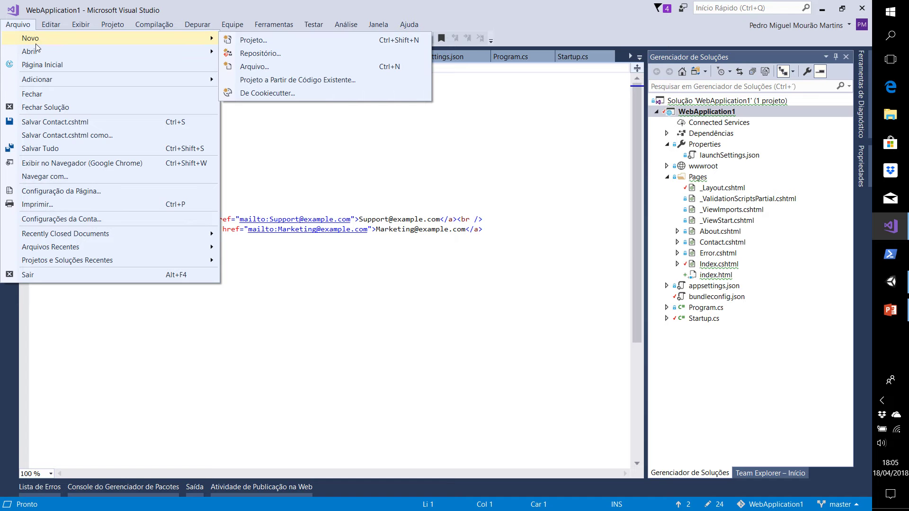
click(258, 39)
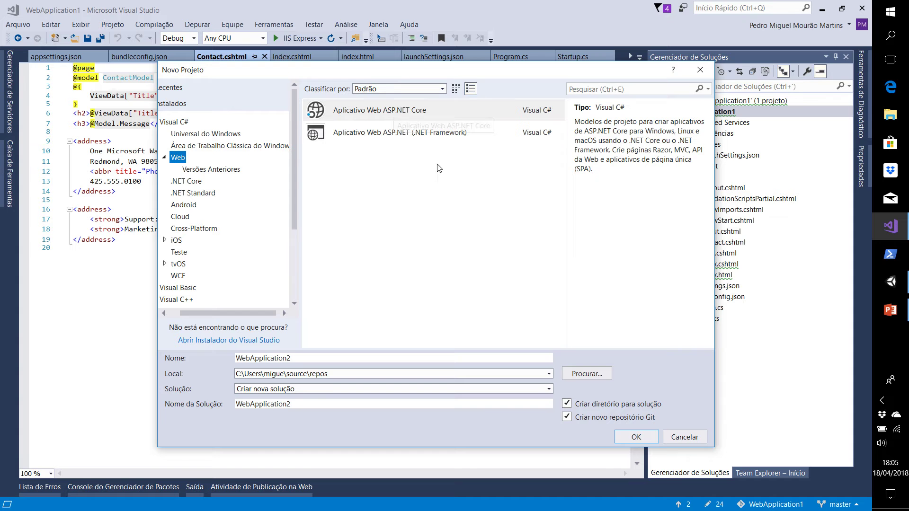
click(678, 436)
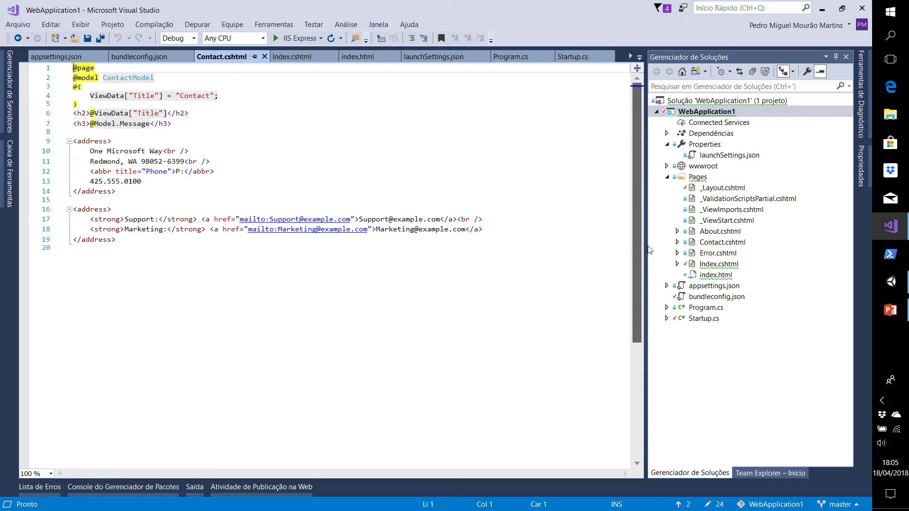
Step: Show wwwroot with its Build folder in Solution Explorer, then switch away to File Explorer
click(668, 177)
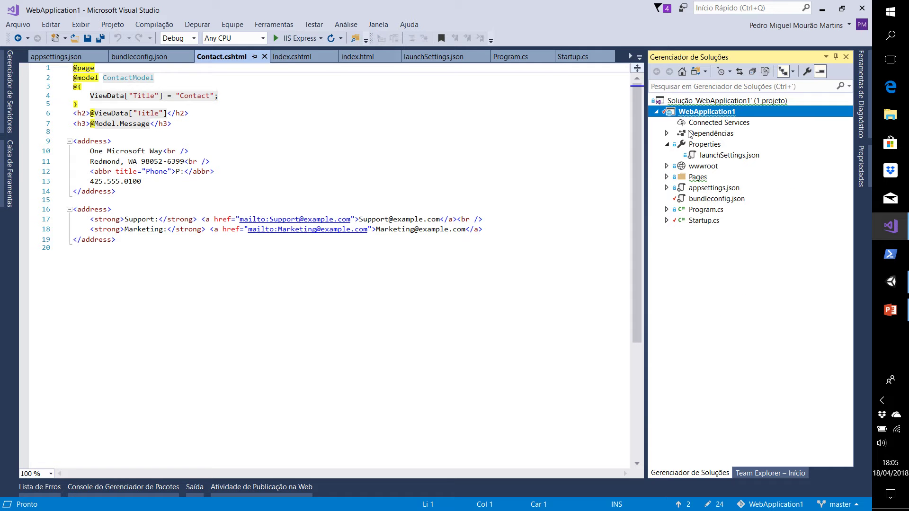
click(657, 112)
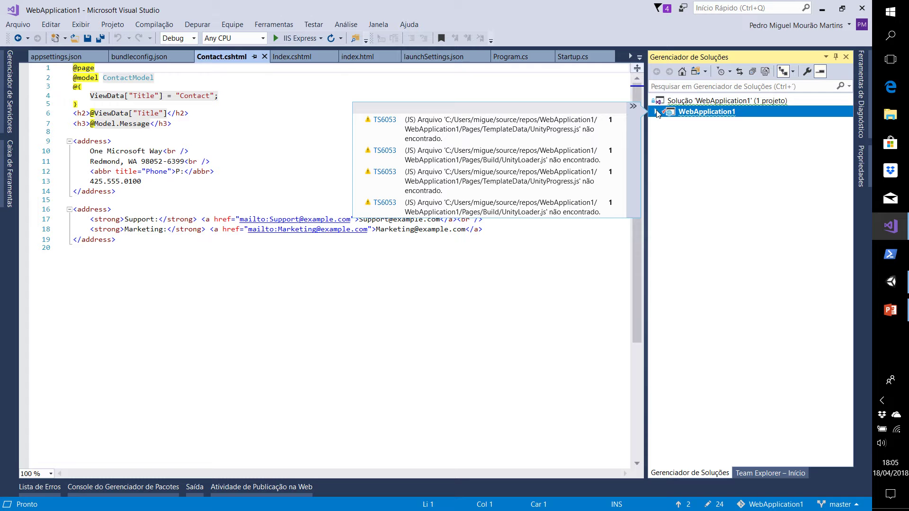
click(657, 113)
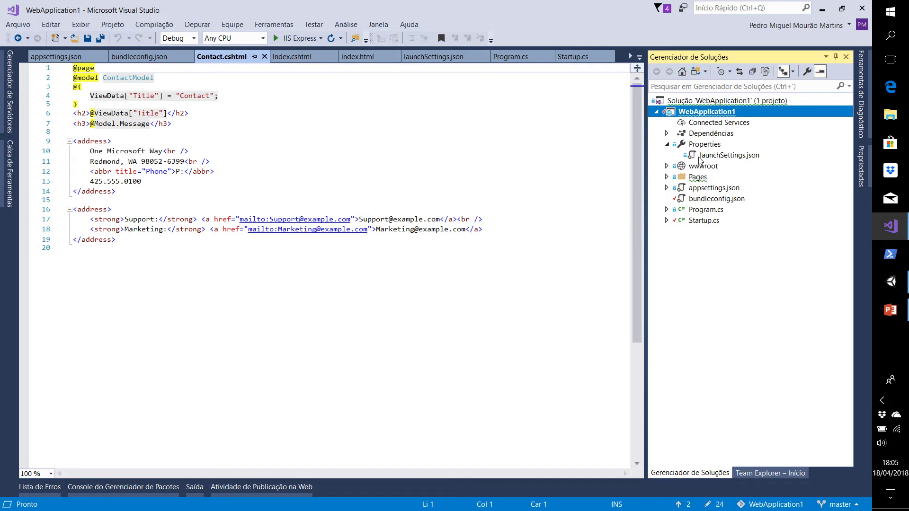
click(668, 167)
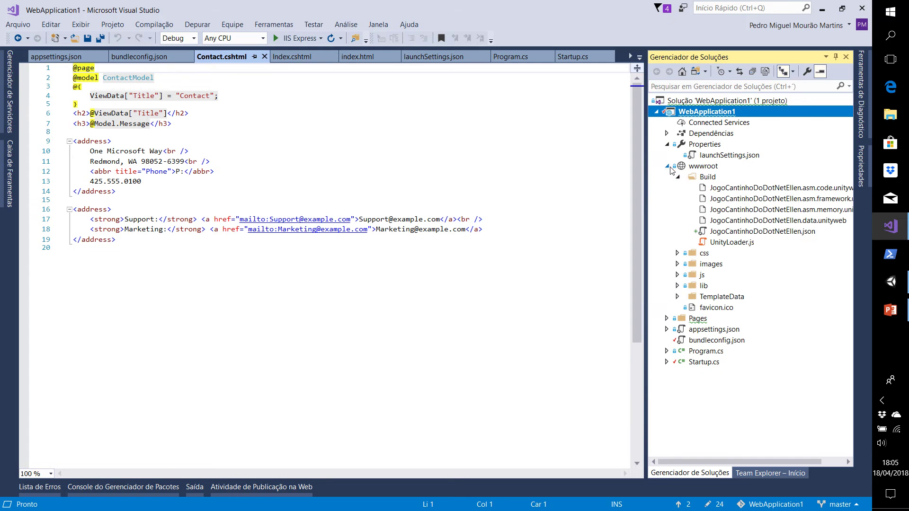
click(679, 178)
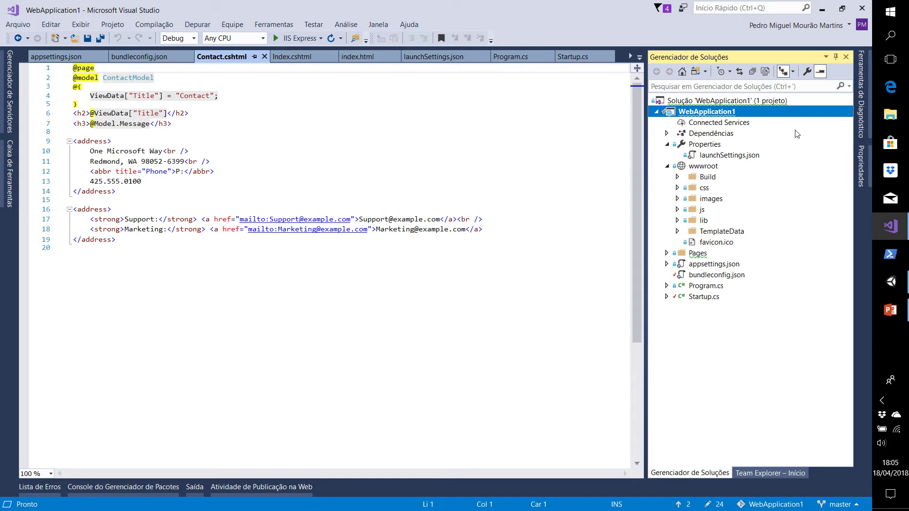
click(890, 116)
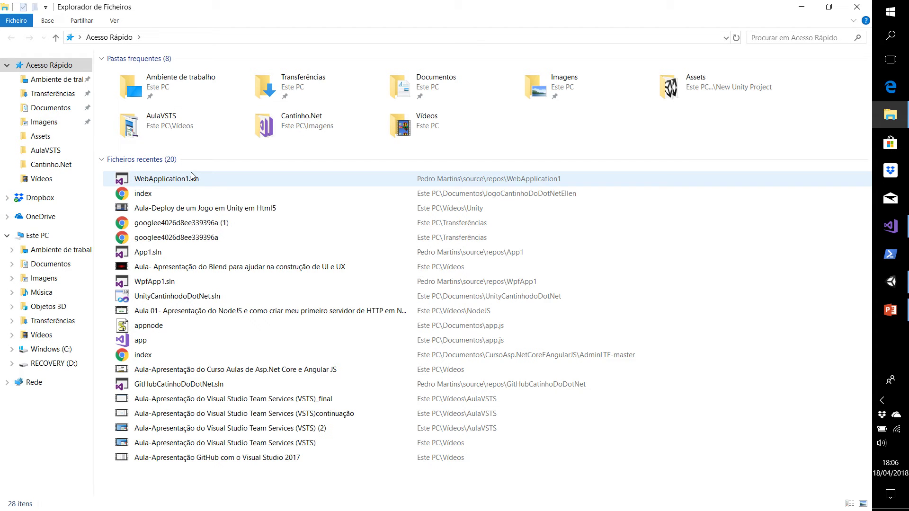
Step: Navigate Cantinho.Net > Documentos > JogoCantinhoDoDotNetEllen and launch its index page in the browser
double_click(304, 128)
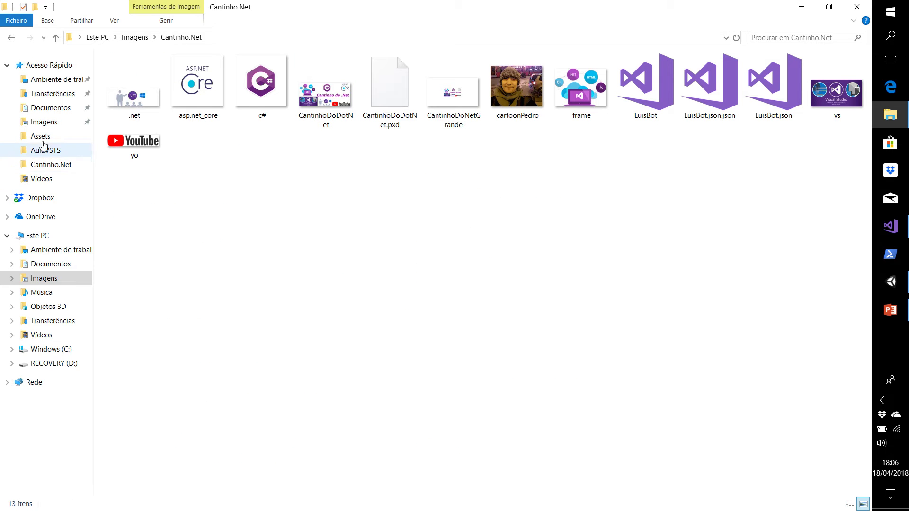
click(54, 114)
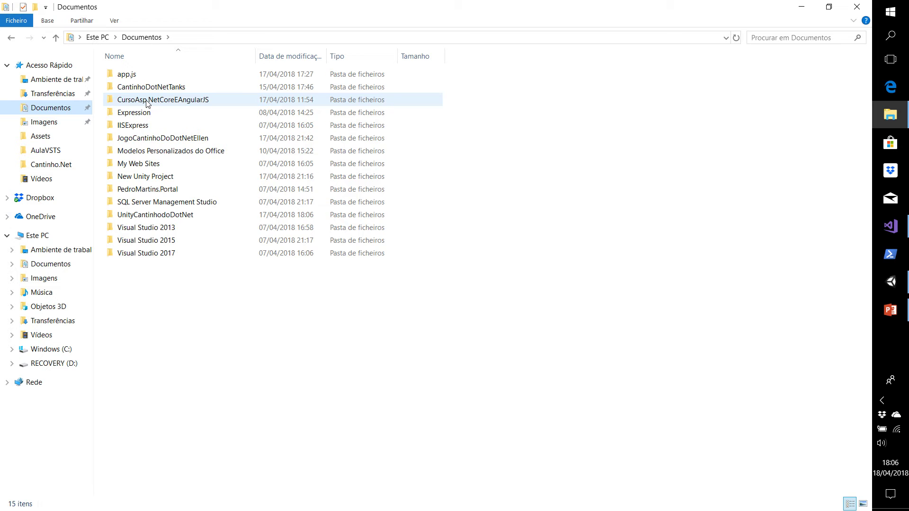
double_click(151, 139)
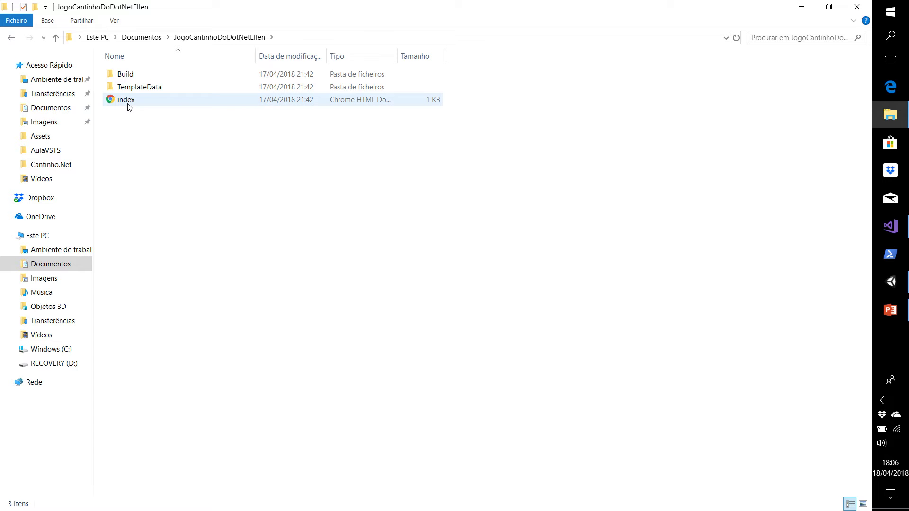
mouse_move(126, 101)
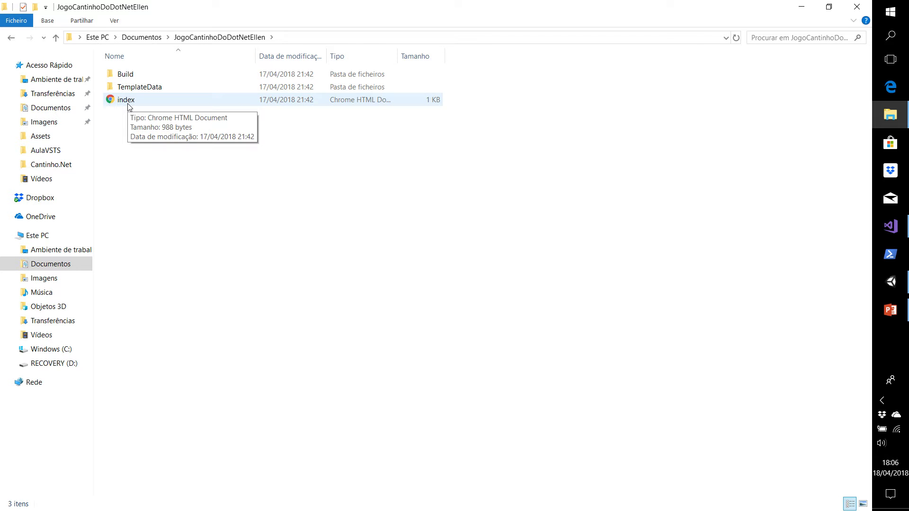
double_click(129, 107)
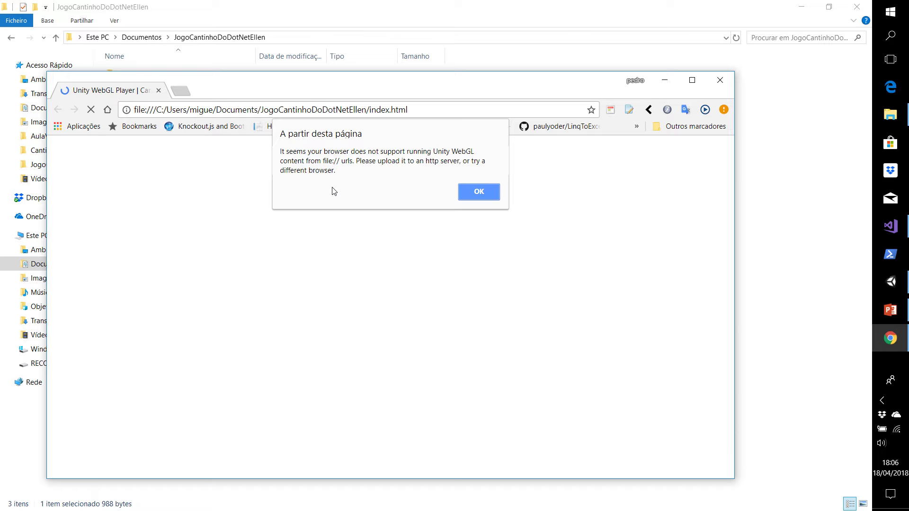
Step: Dismiss the file:// warning, close Chrome, and select Build, TemplateData and index in the game folder
click(486, 192)
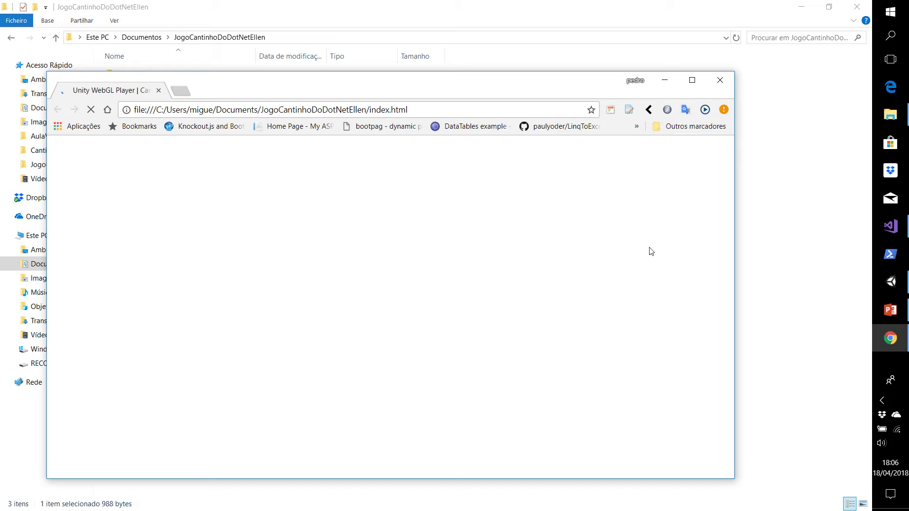
click(722, 85)
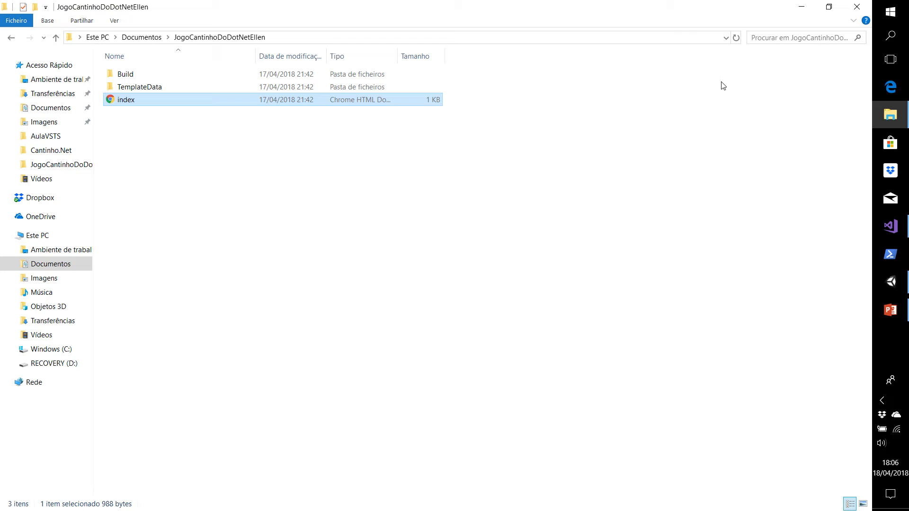
click(270, 204)
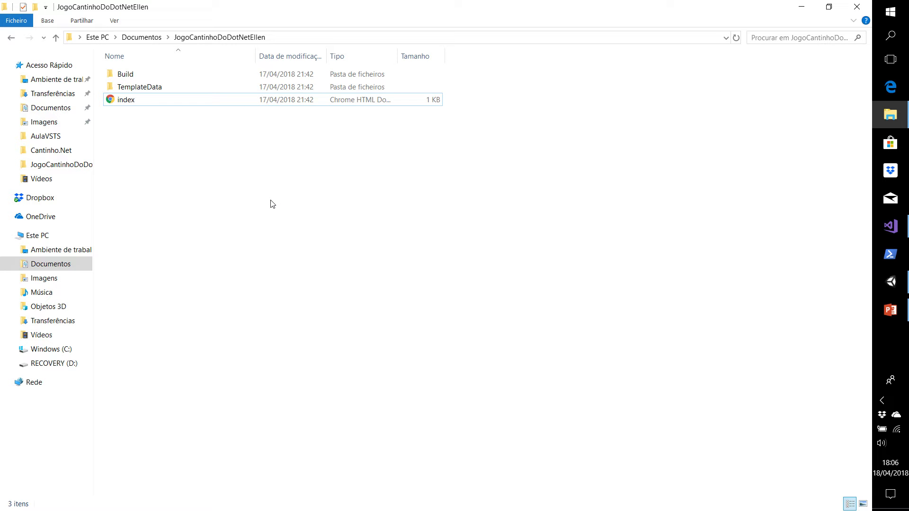
drag(270, 204, 139, 74)
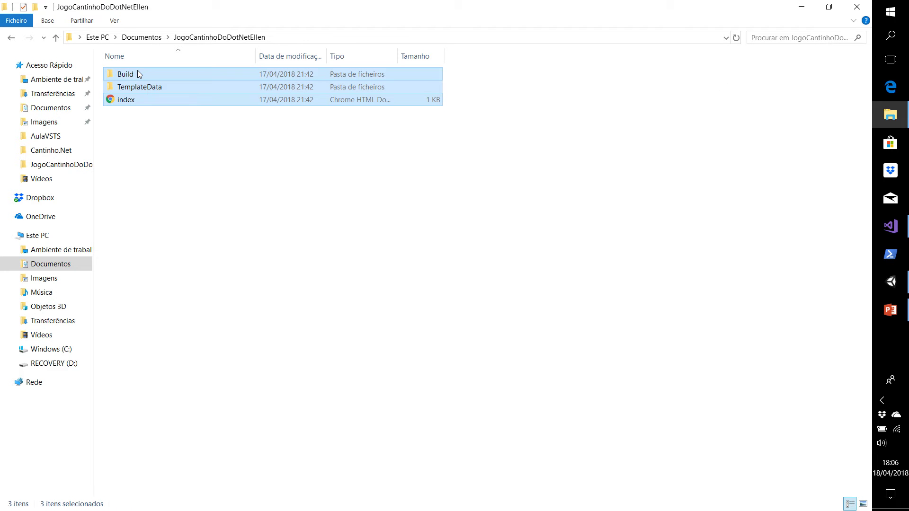
Step: Back in Visual Studio, browse wwwroot's Build and TemplateData folders of Unity files
click(802, 7)
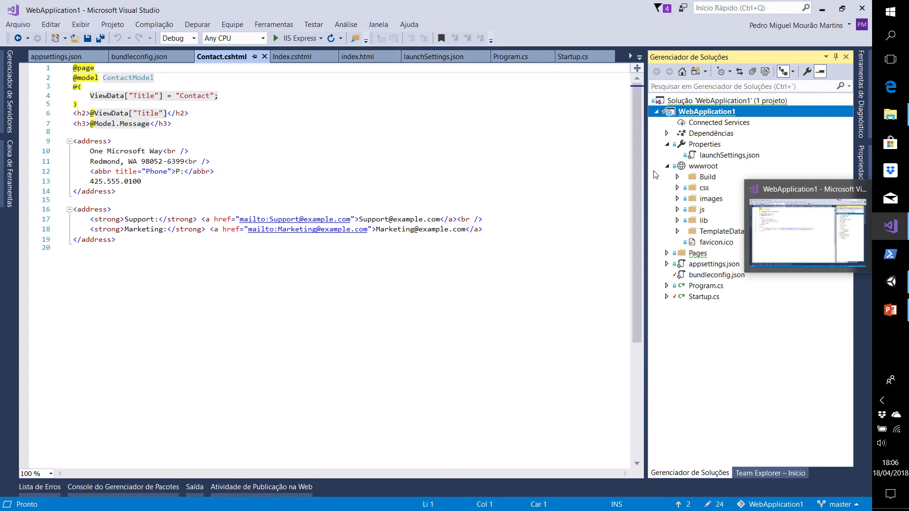
click(693, 169)
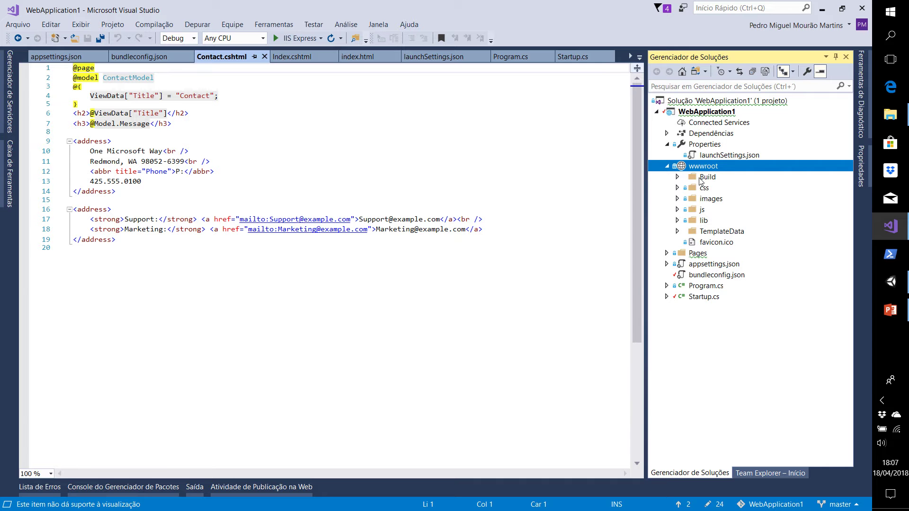
click(703, 177)
click(678, 178)
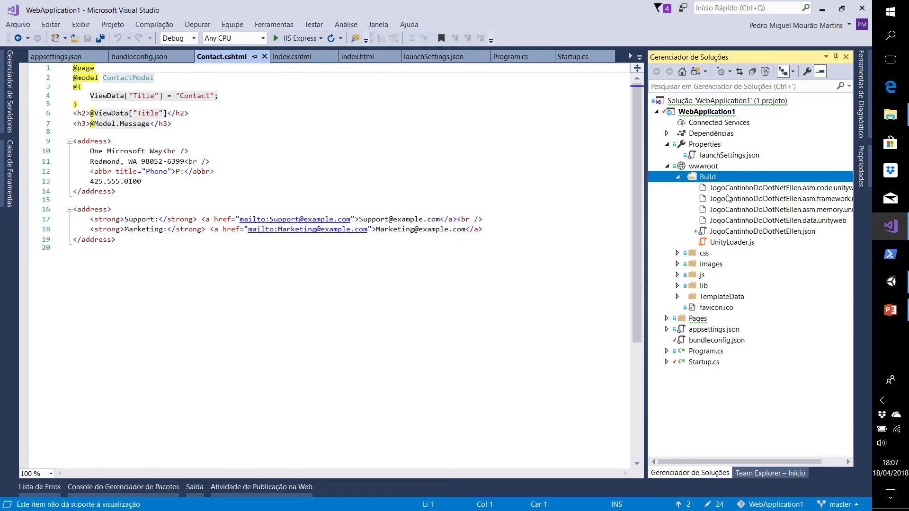
click(679, 178)
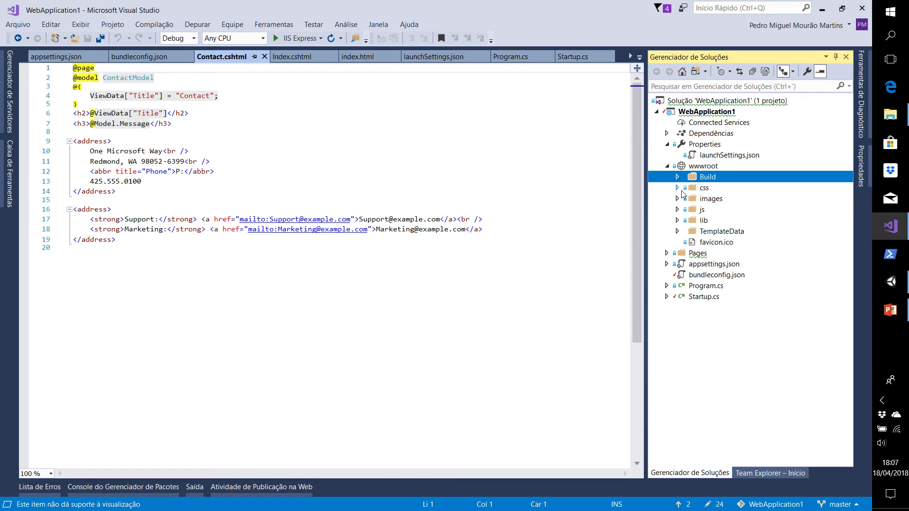
click(685, 232)
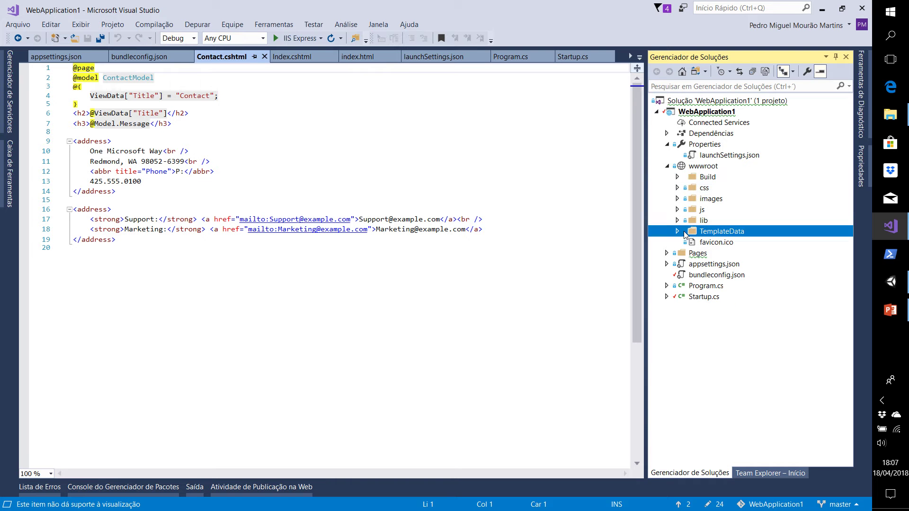
click(679, 231)
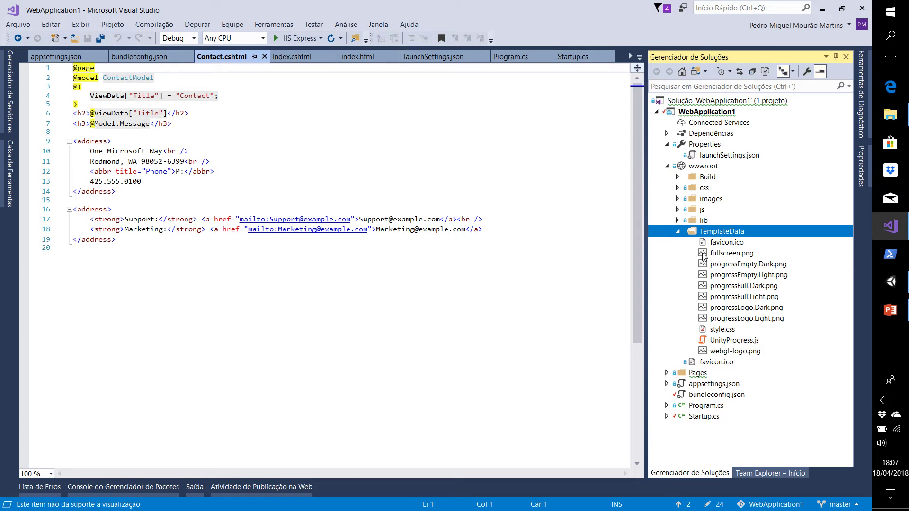
click(678, 232)
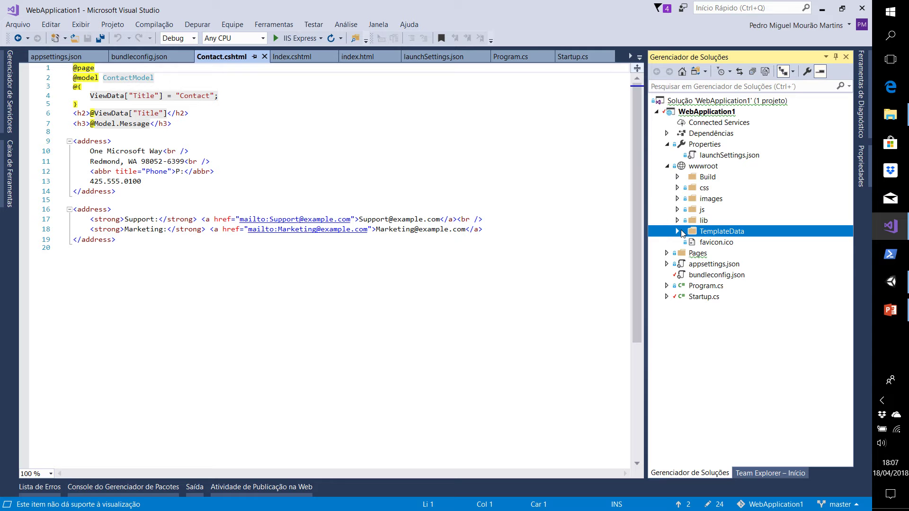
Step: View index.html and Index.cshtml, checking the ~/ TemplateData script path in the player markup
click(668, 254)
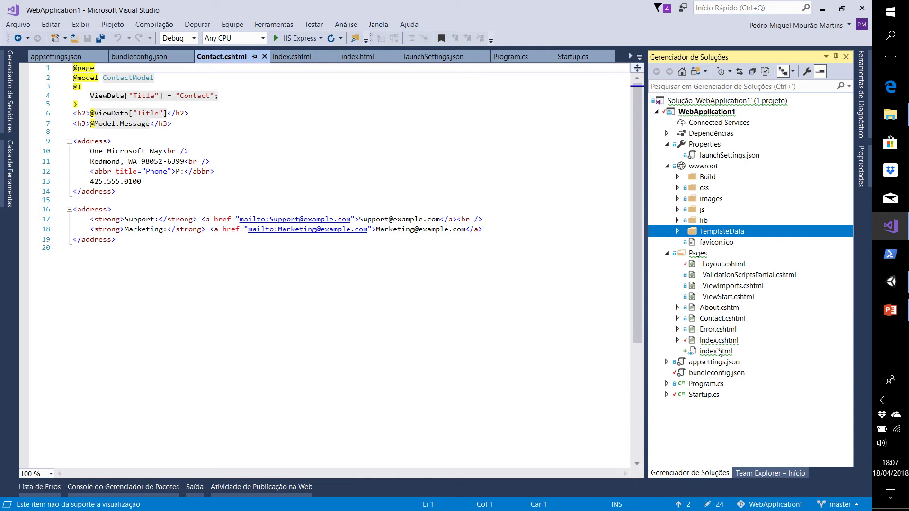
double_click(717, 352)
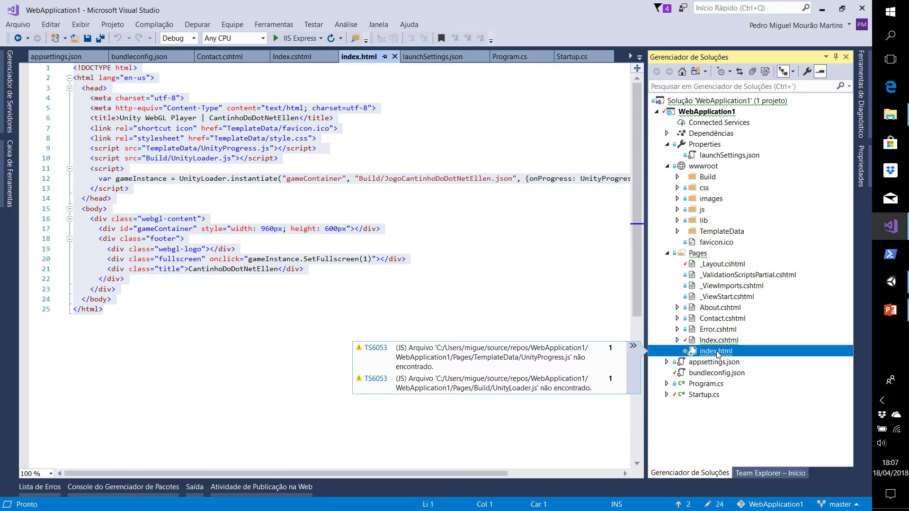
double_click(722, 341)
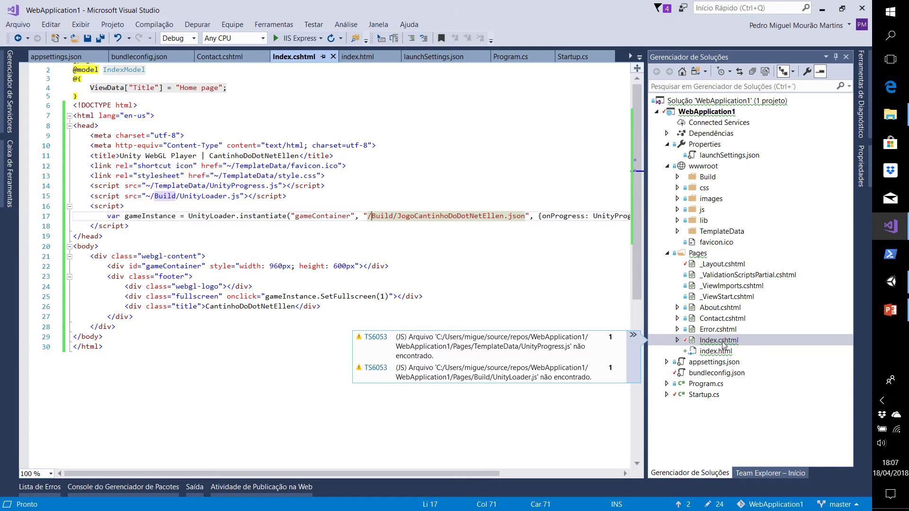
click(372, 246)
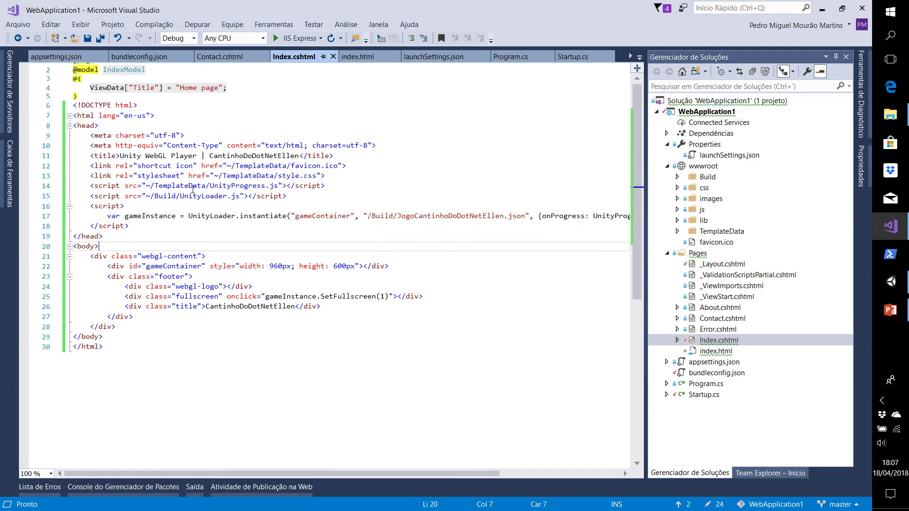
click(150, 192)
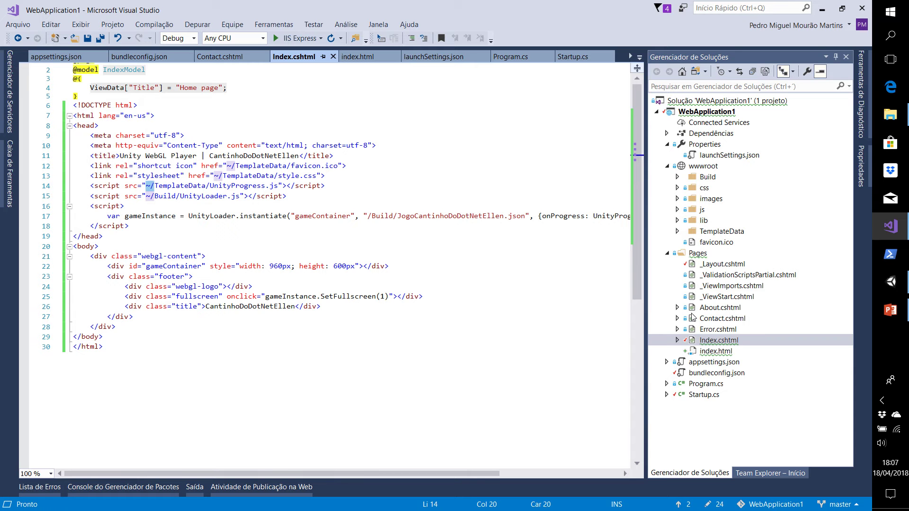
click(667, 253)
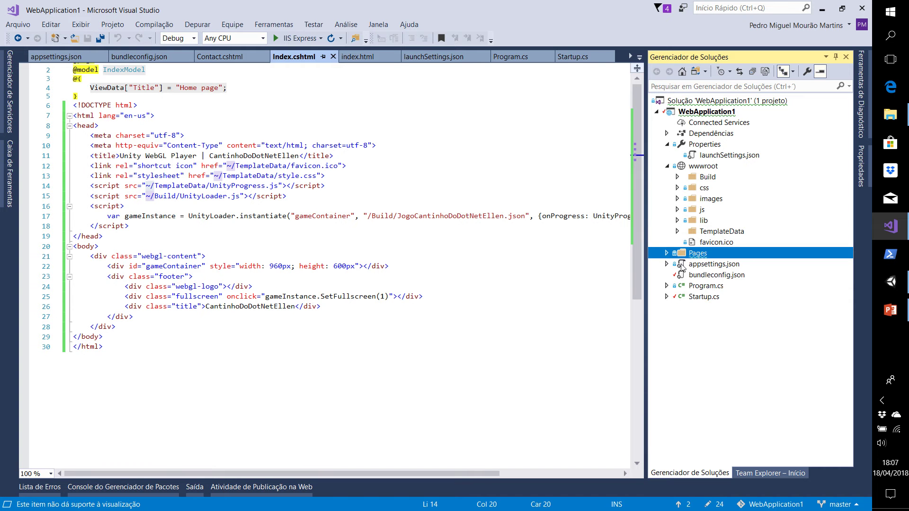
Step: In Startup.cs, comment out the static-file option lines 46–51 and save
double_click(690, 297)
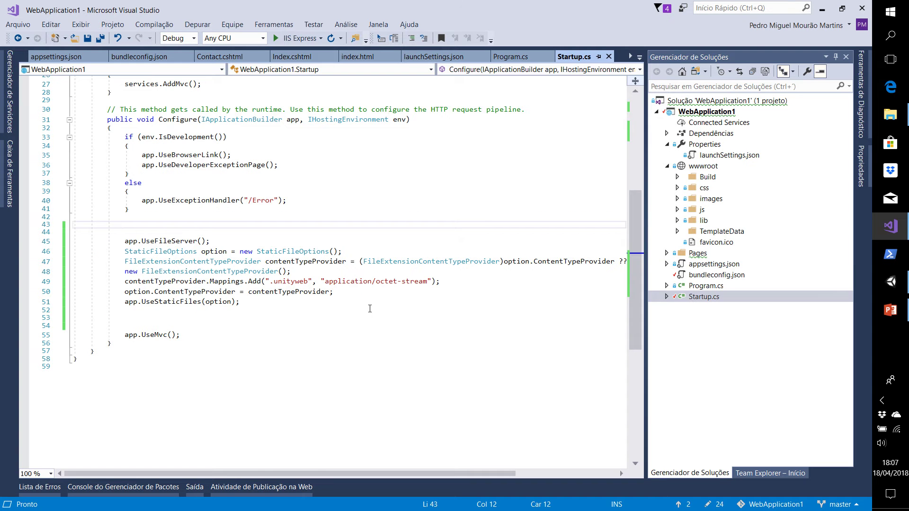
click(369, 308)
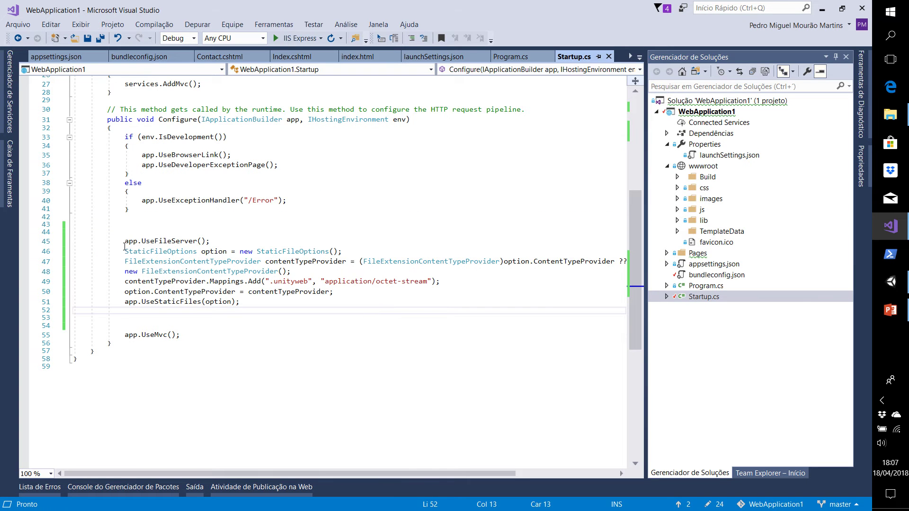
drag(124, 248, 255, 299)
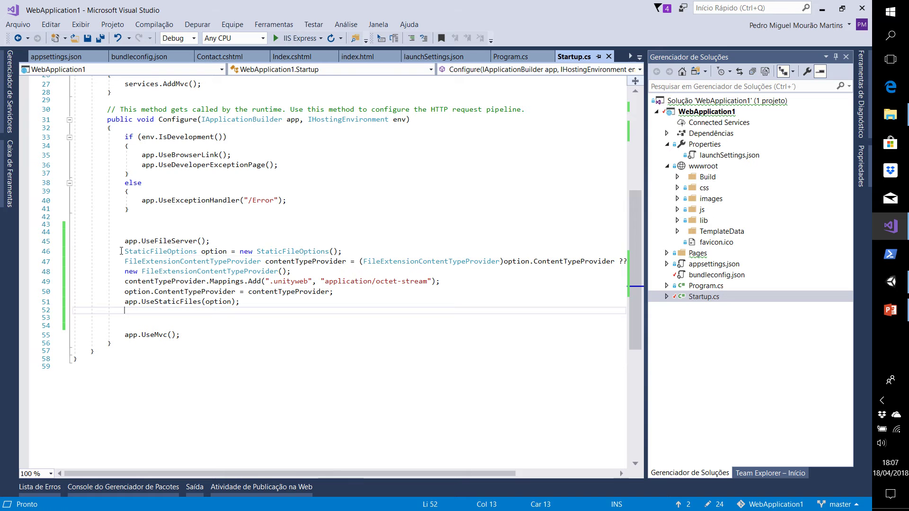
click(257, 305)
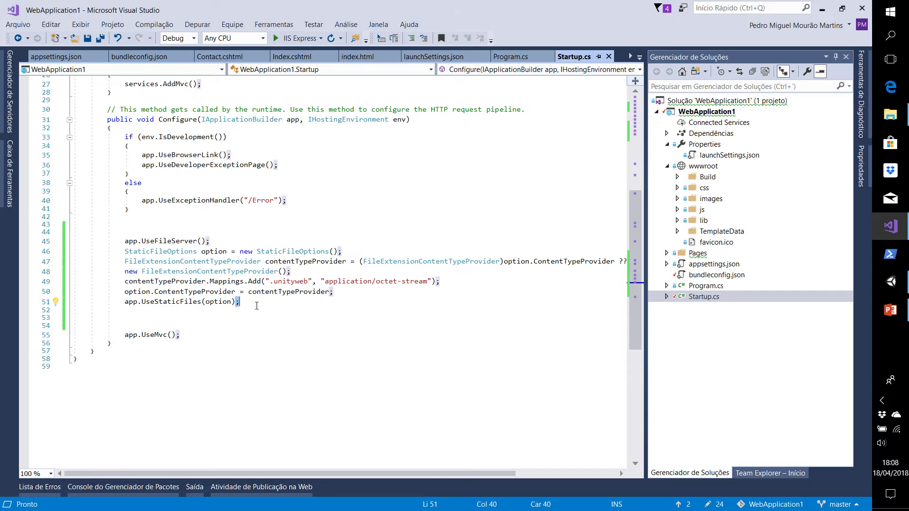
drag(257, 306, 73, 251)
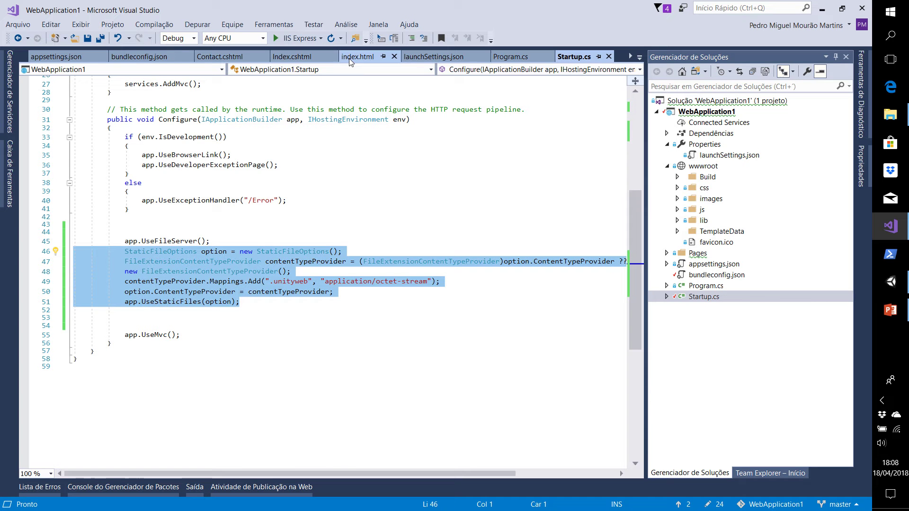
click(410, 39)
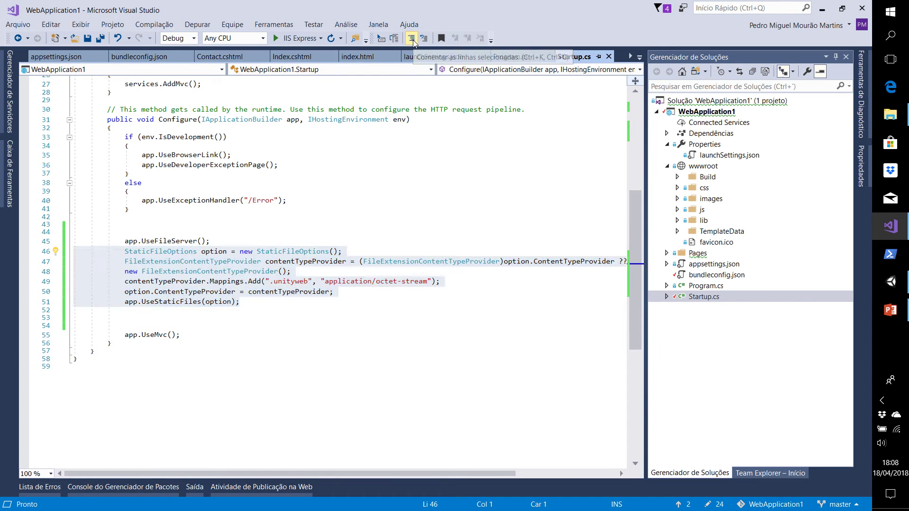
click(312, 242)
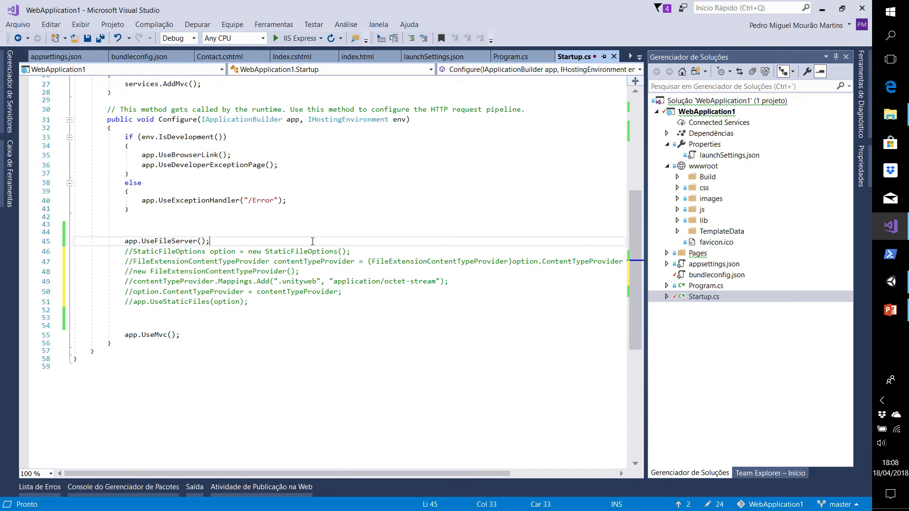
key(ctrl+s)
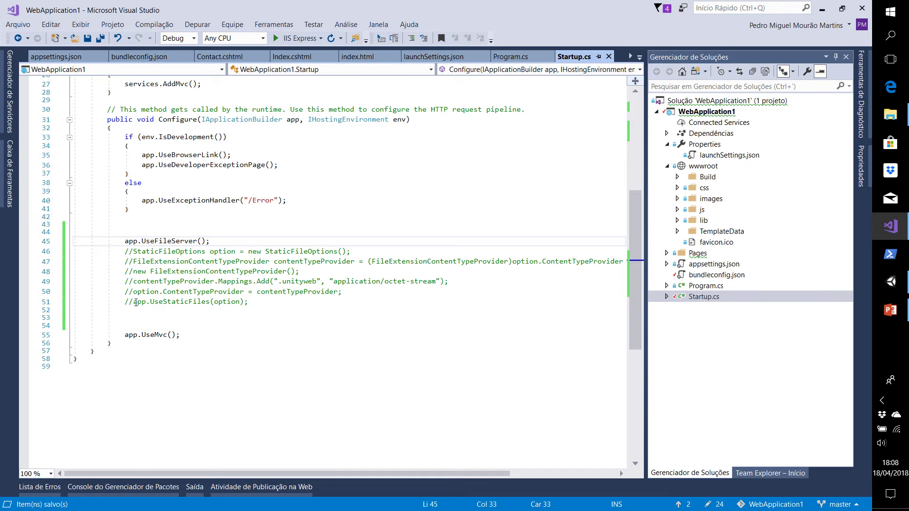
Step: Restore app.UseStaticFiles() without its option argument, save, and run with IIS Express
click(135, 302)
key(BackSpace)
key(BackSpace)
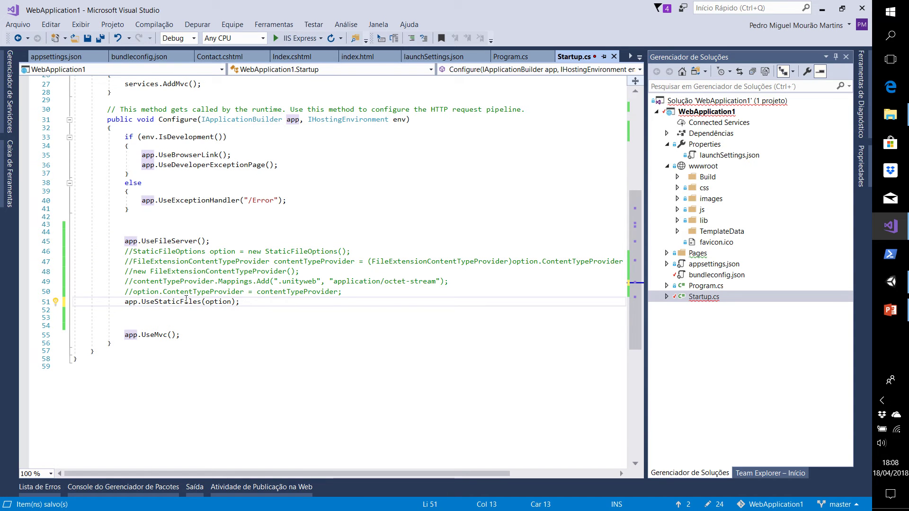
double_click(226, 302)
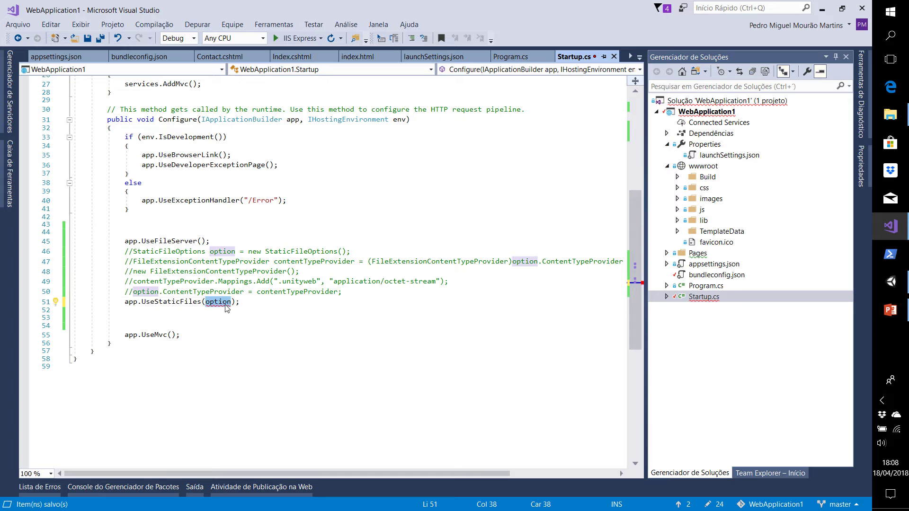
key(BackSpace)
key(ctrl+s)
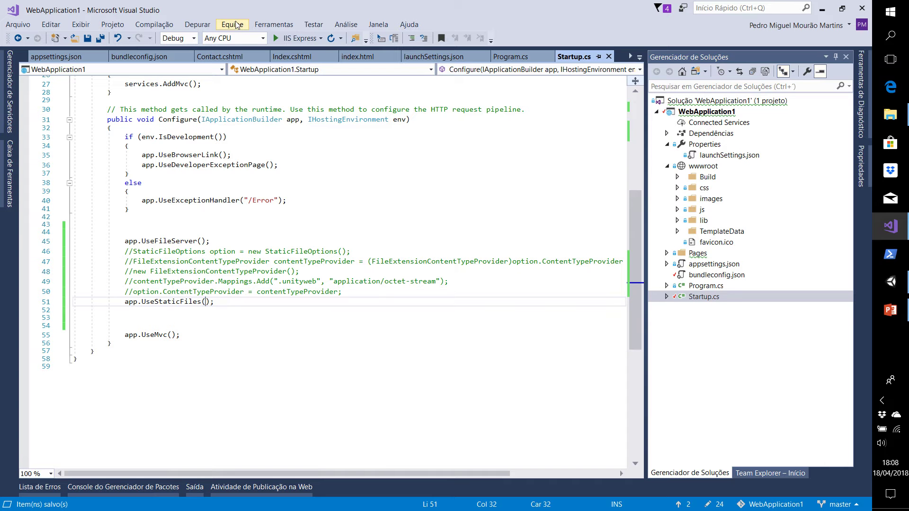
click(289, 40)
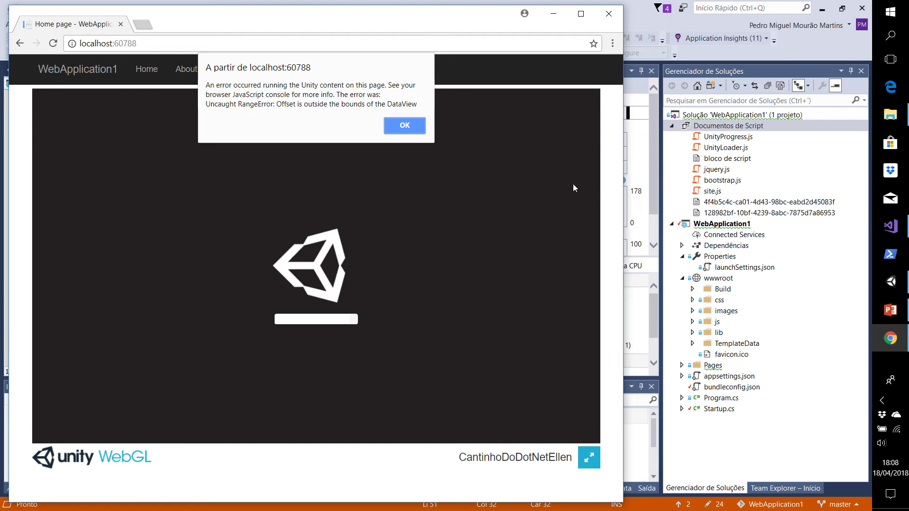
Step: Inspect DevTools Network for the .unityweb 404, dismiss the Unity error alerts, and close Chrome
key(F12)
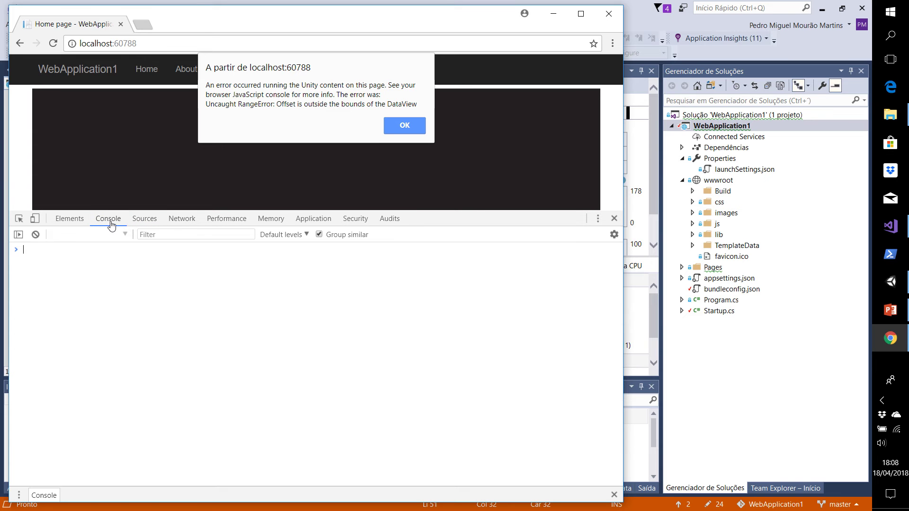
click(184, 222)
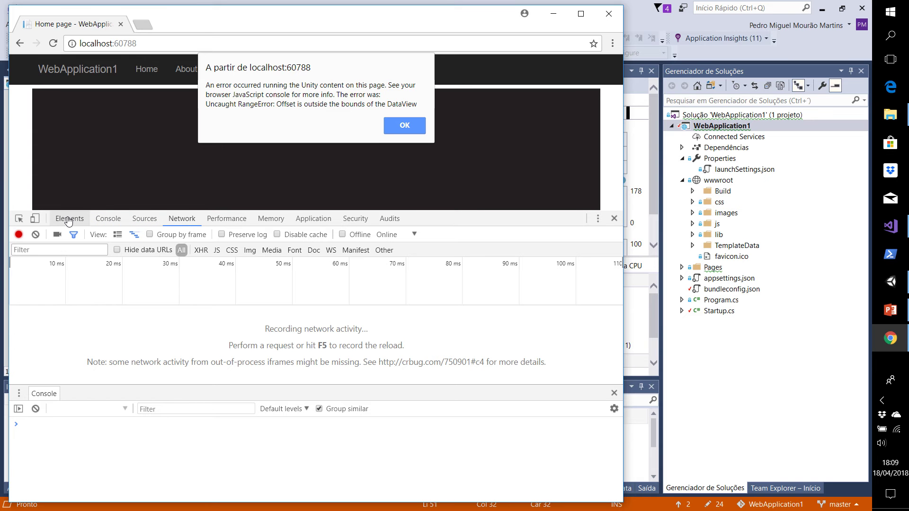
click(69, 220)
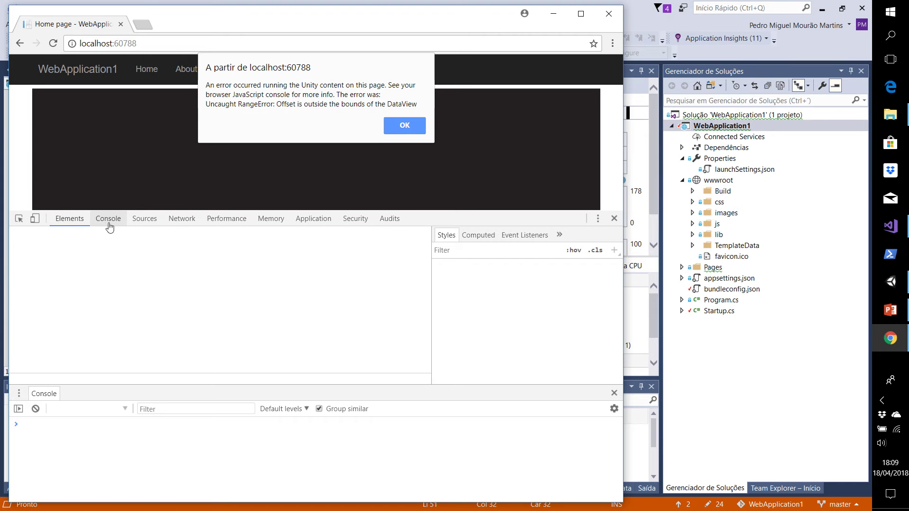
click(189, 222)
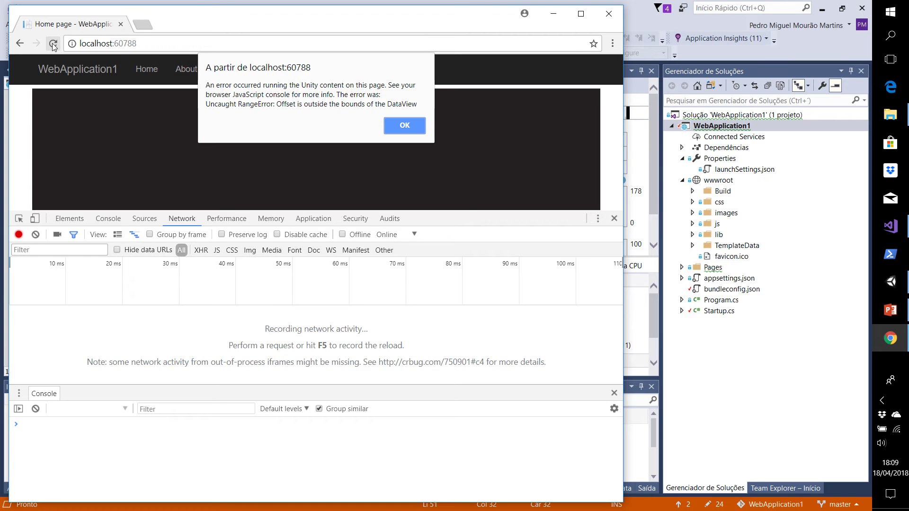
click(402, 128)
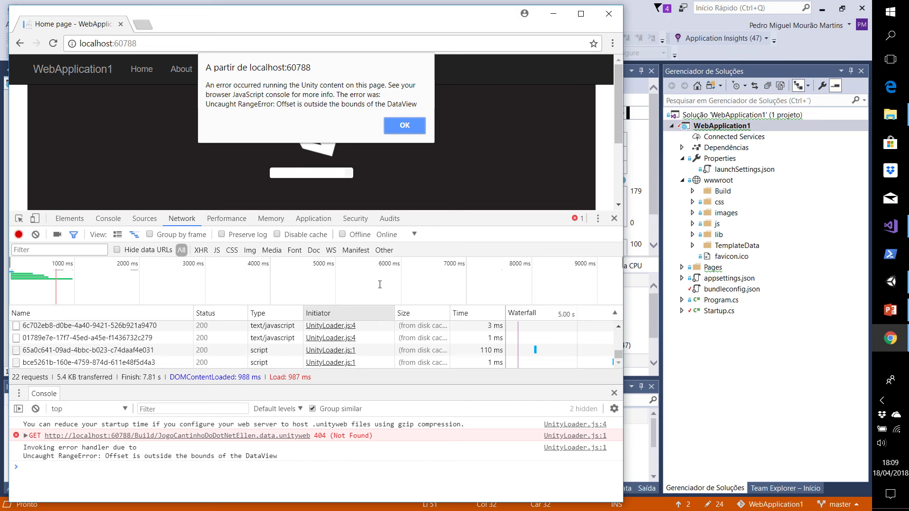
click(405, 126)
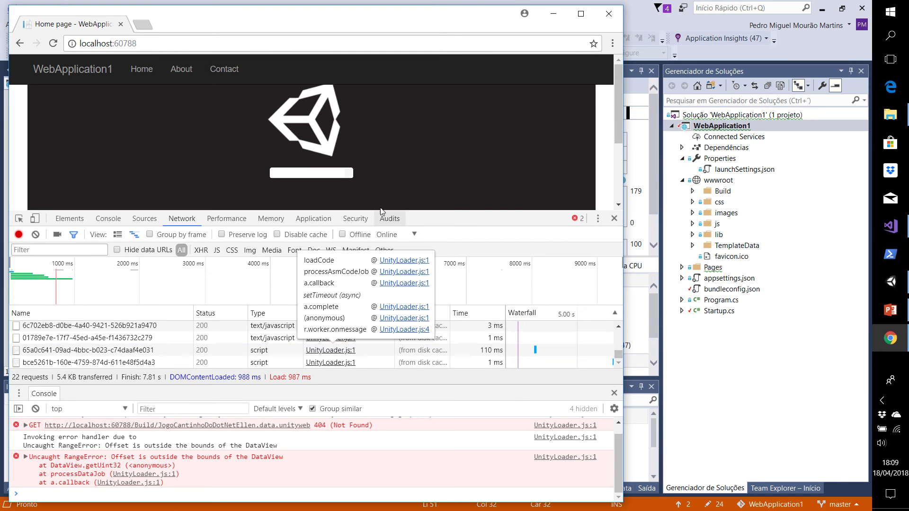
click(608, 13)
Step: Uncomment the .unityweb to application/octet-stream mapping lines and check them against the Build files
click(269, 211)
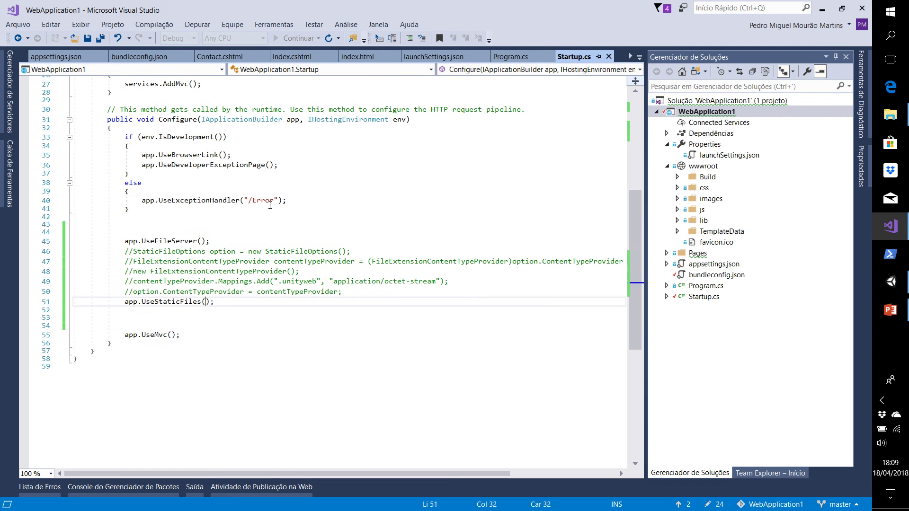
drag(346, 291, 117, 252)
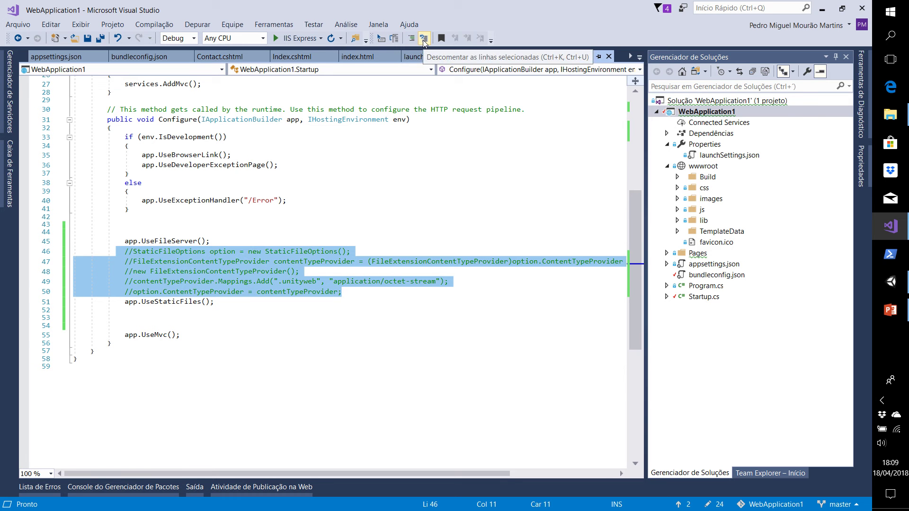
click(422, 40)
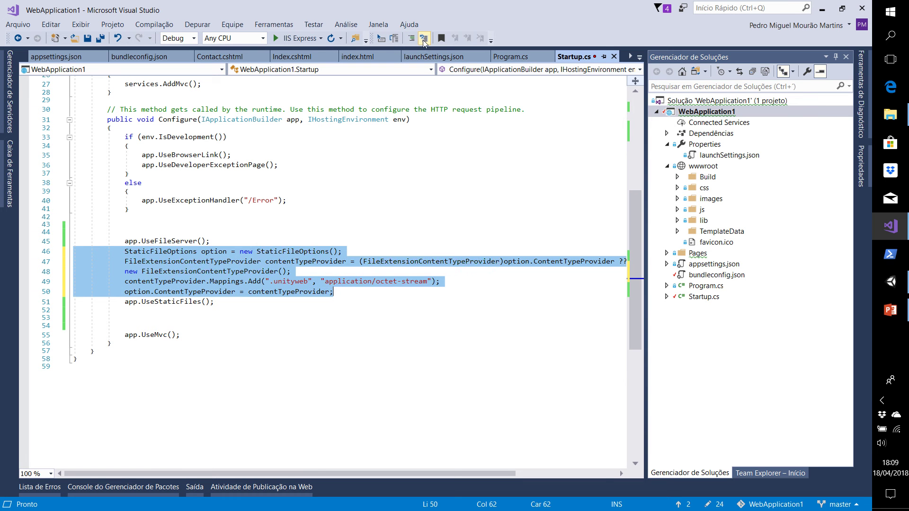
click(223, 253)
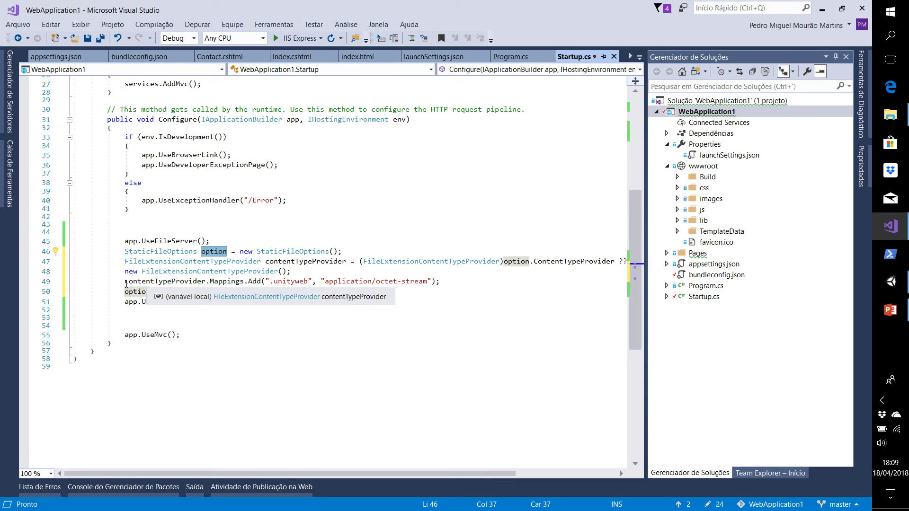
drag(125, 281, 275, 281)
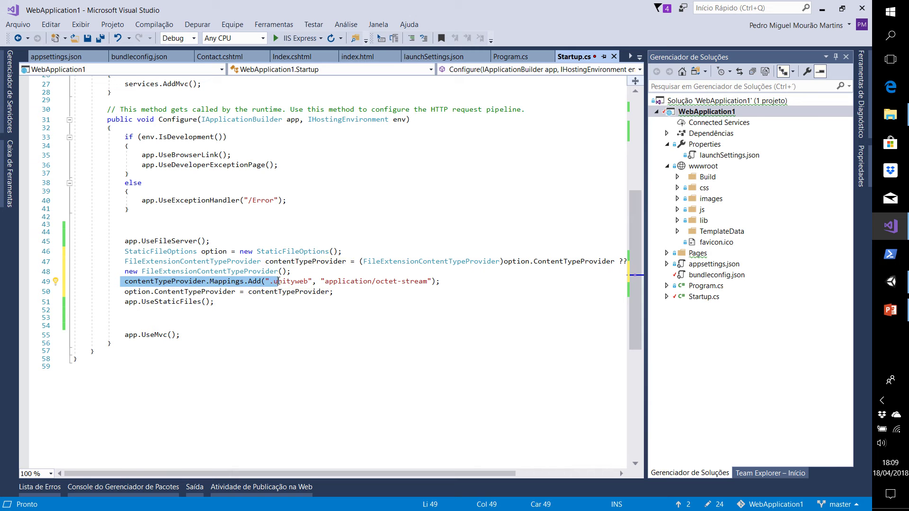
double_click(290, 283)
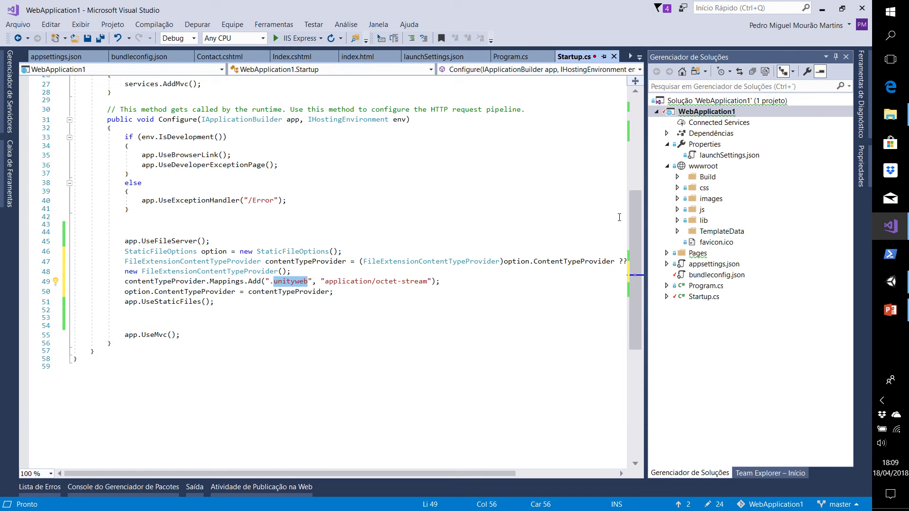
click(676, 177)
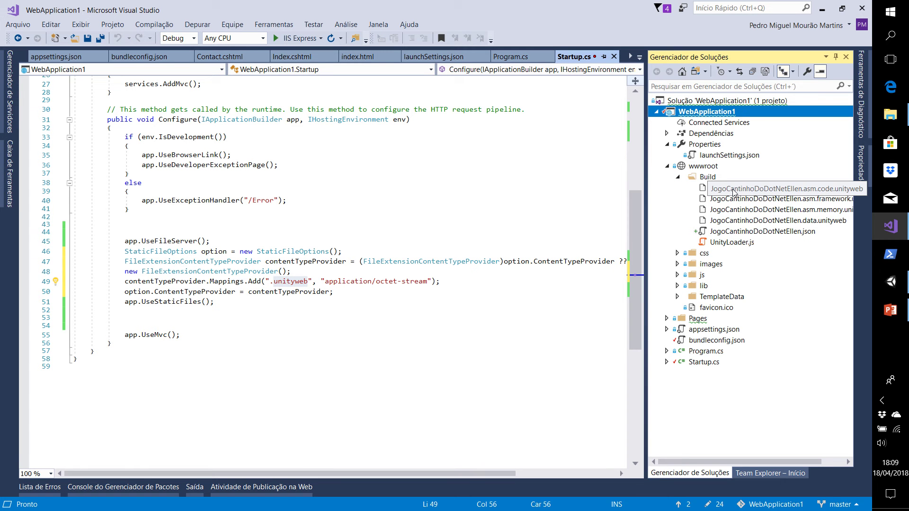
click(187, 310)
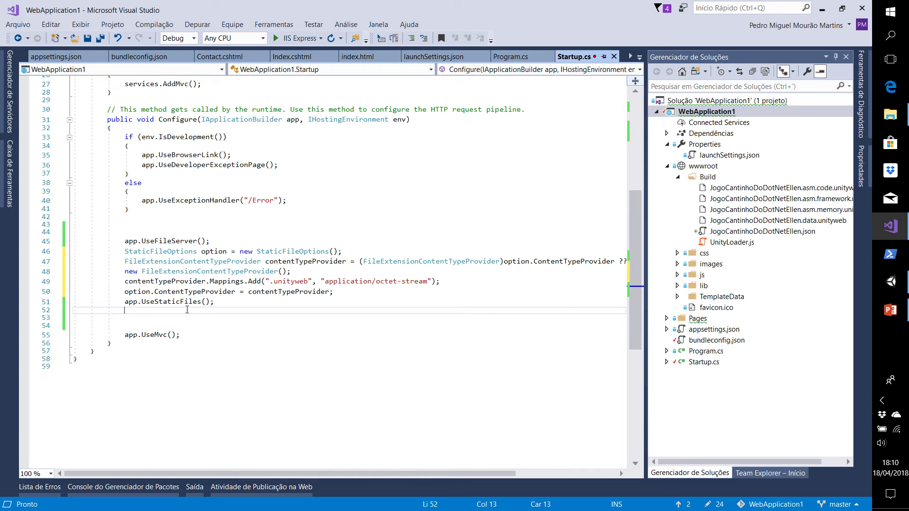
Step: Pass the option variable into app.UseStaticFiles(option) and save Startup.cs
click(205, 303)
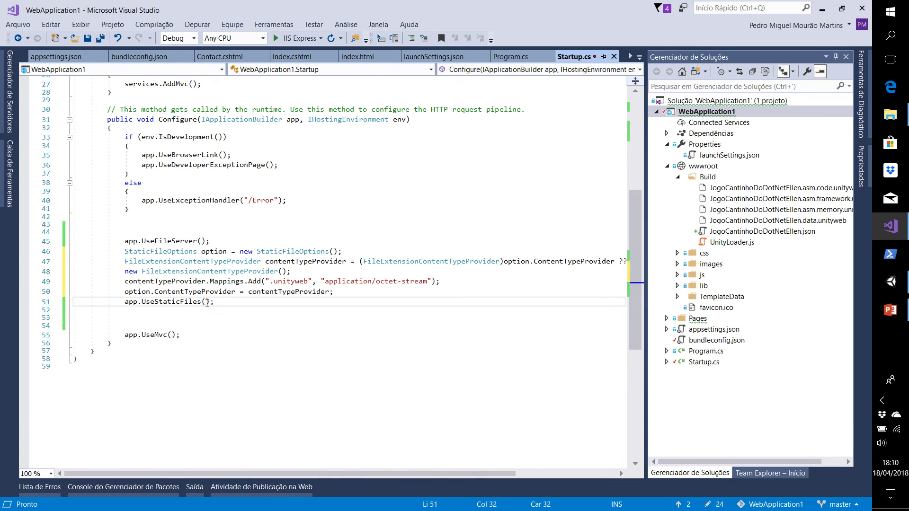
text(conf)
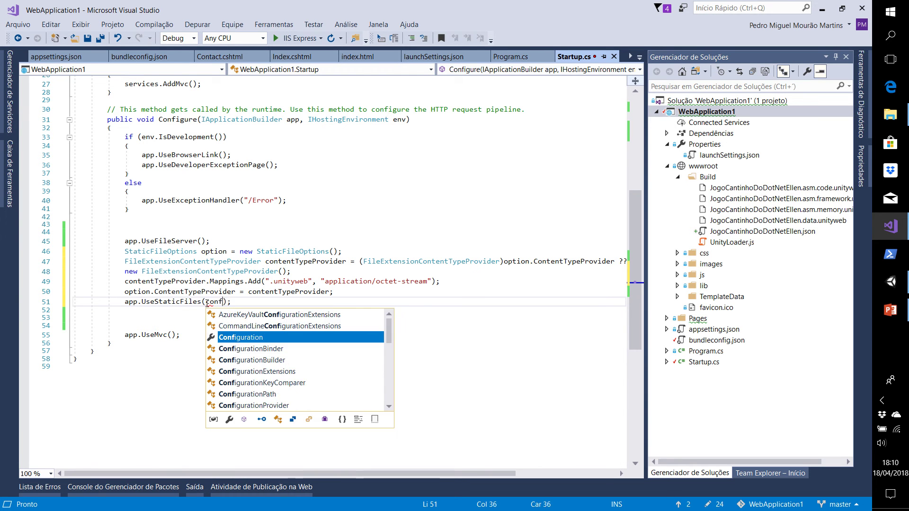
text(ig)
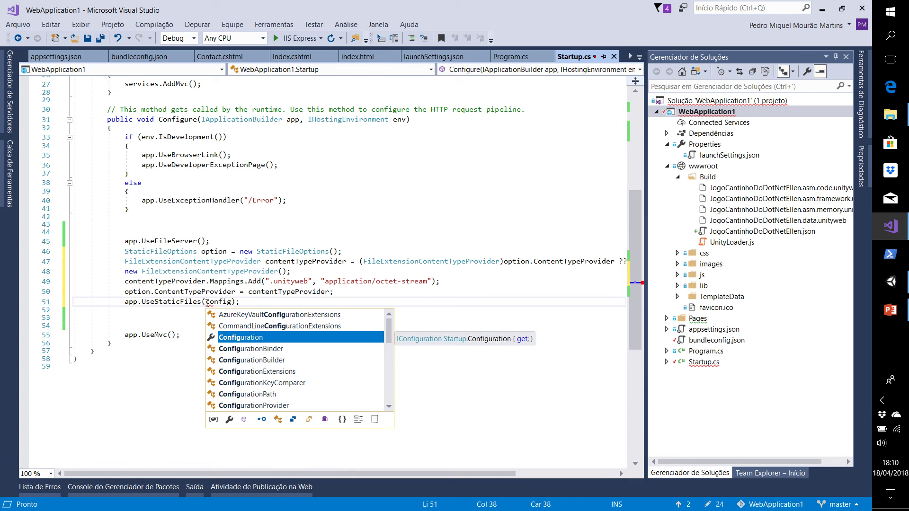
key(ctrl+s)
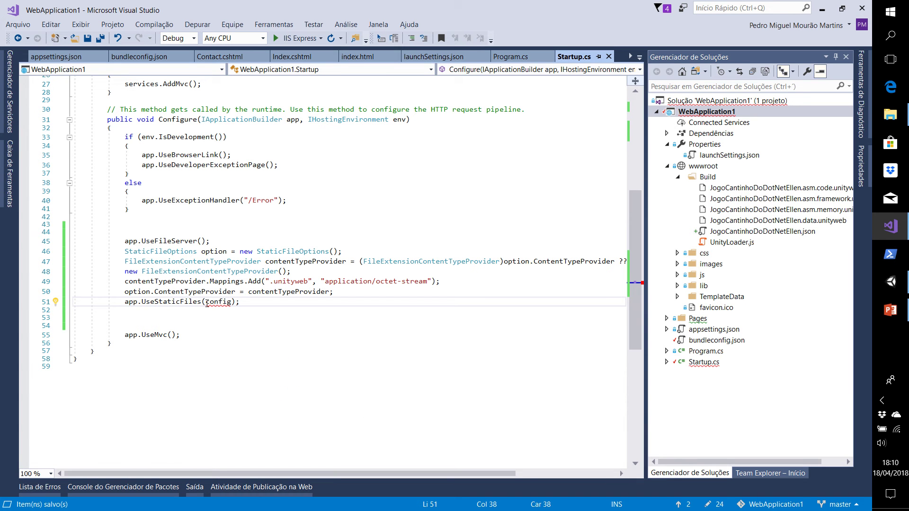
double_click(211, 251)
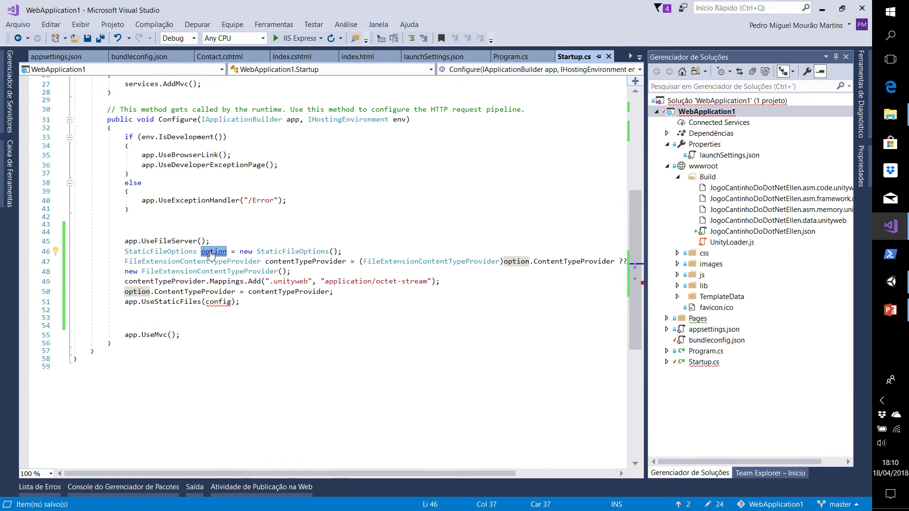
double_click(216, 302)
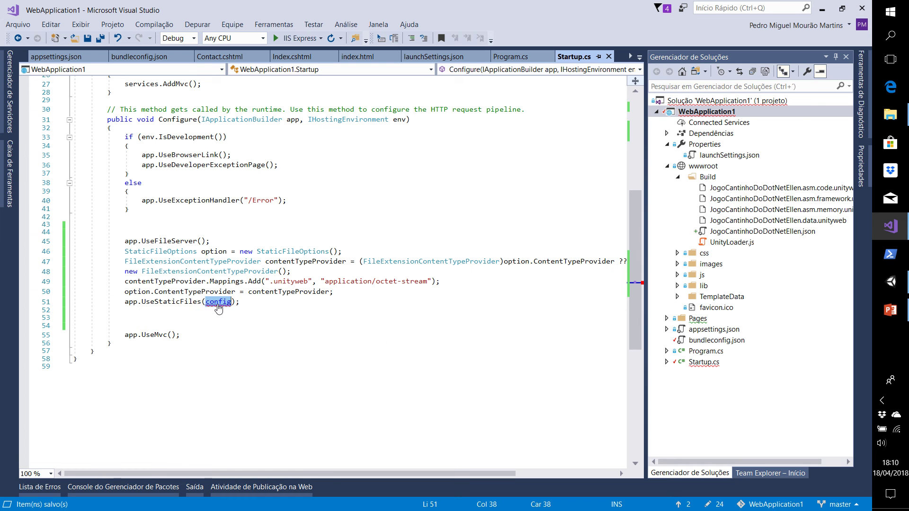
text(options)
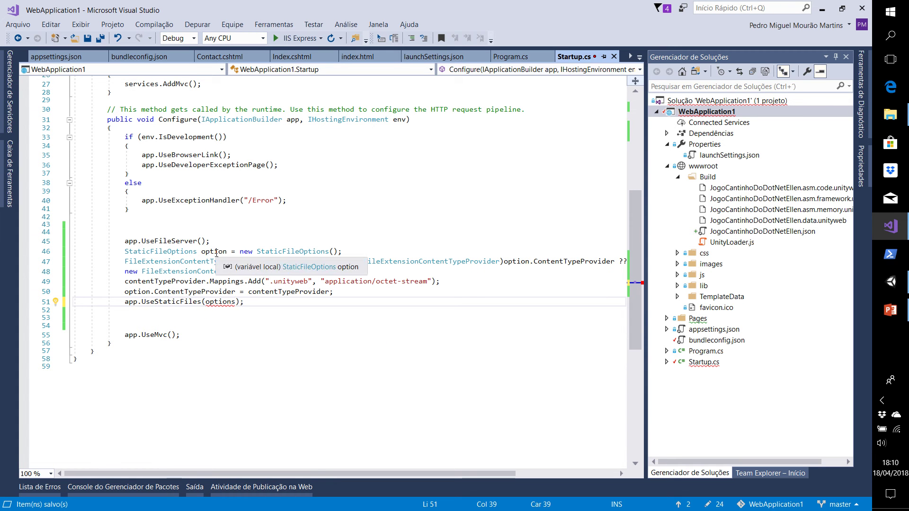
key(BackSpace)
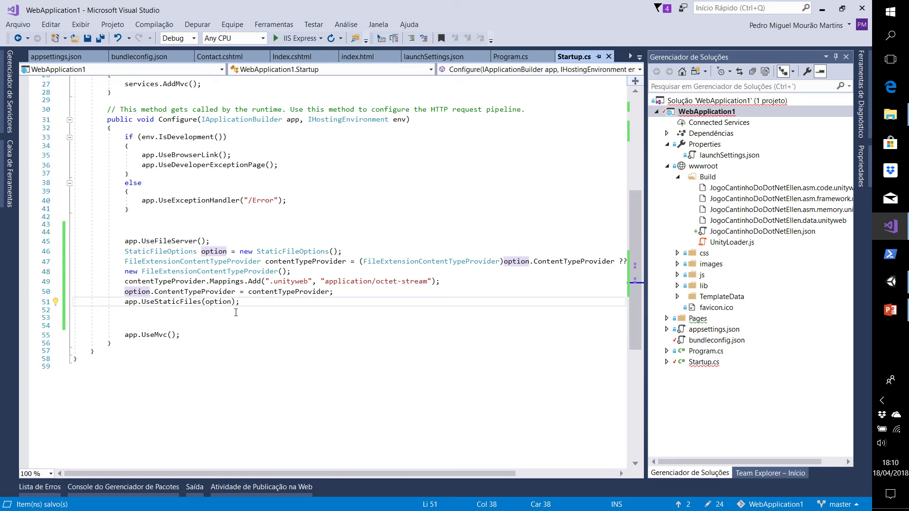
Step: Launch the web app again with IIS Express so the Unity game loads in Chrome
click(285, 45)
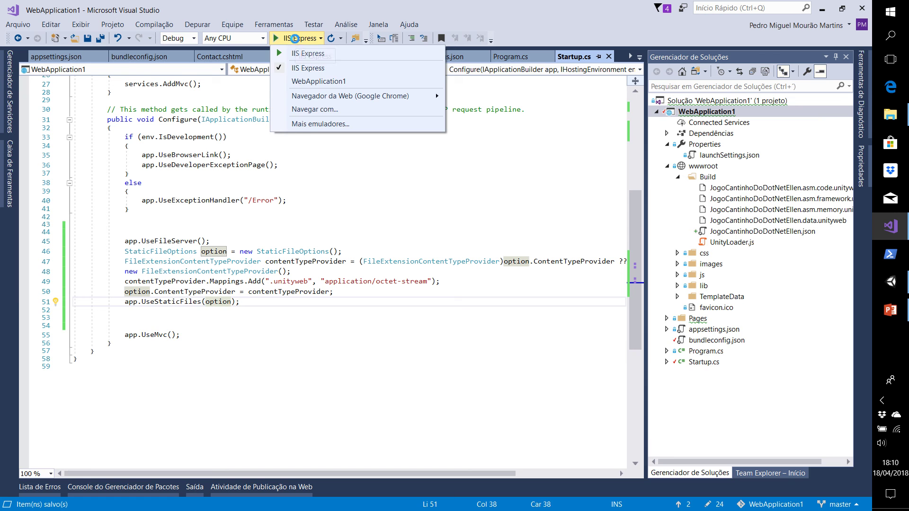
click(297, 41)
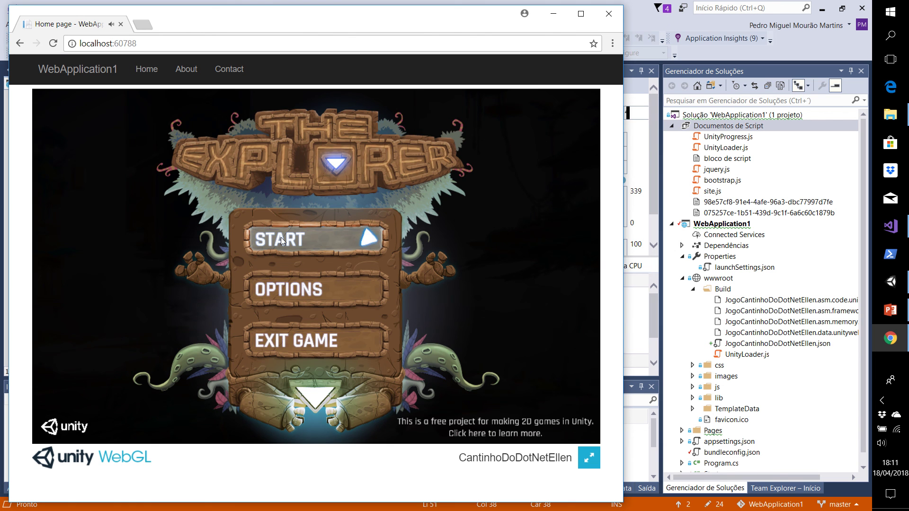
Step: Start the game from its main menu and run the character right with D, jumping with Space
click(280, 240)
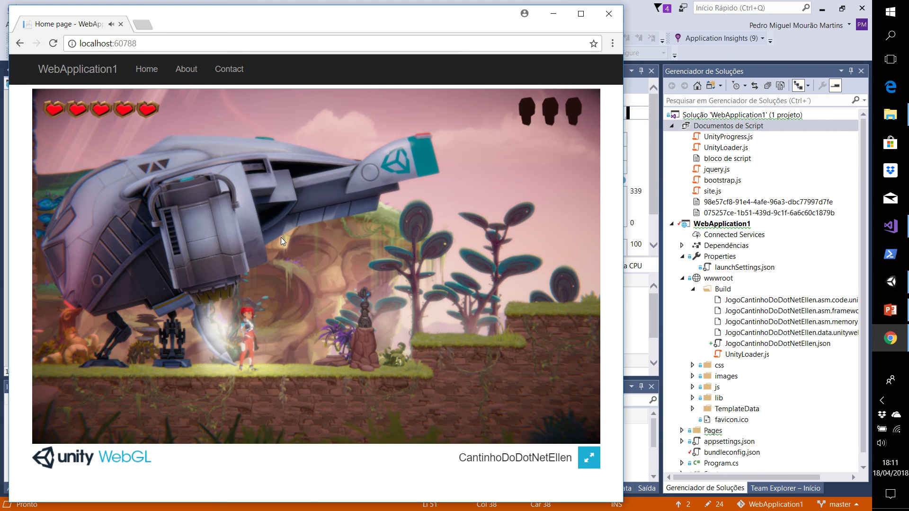
key(d)
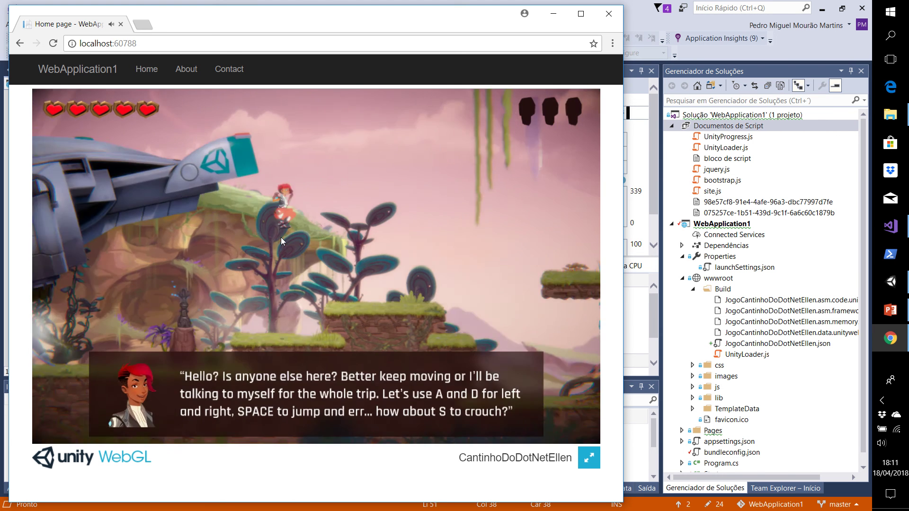
key(space)
key(d)
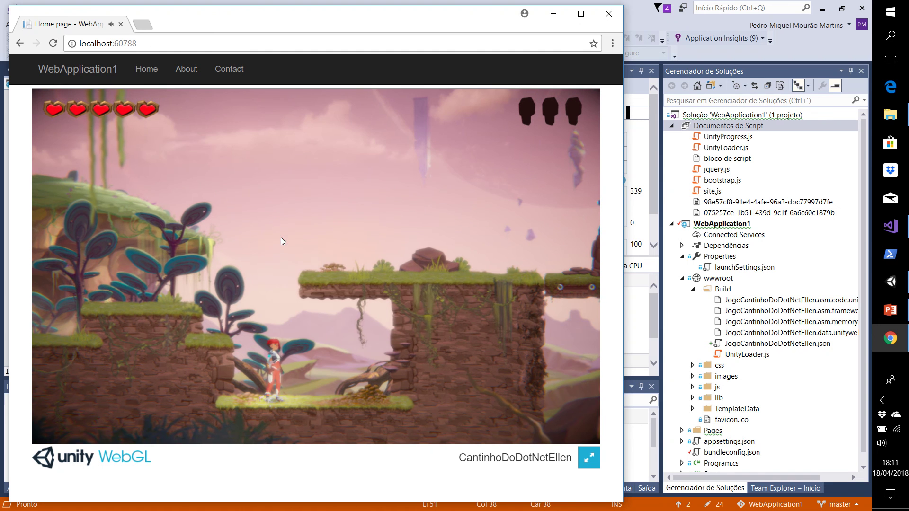